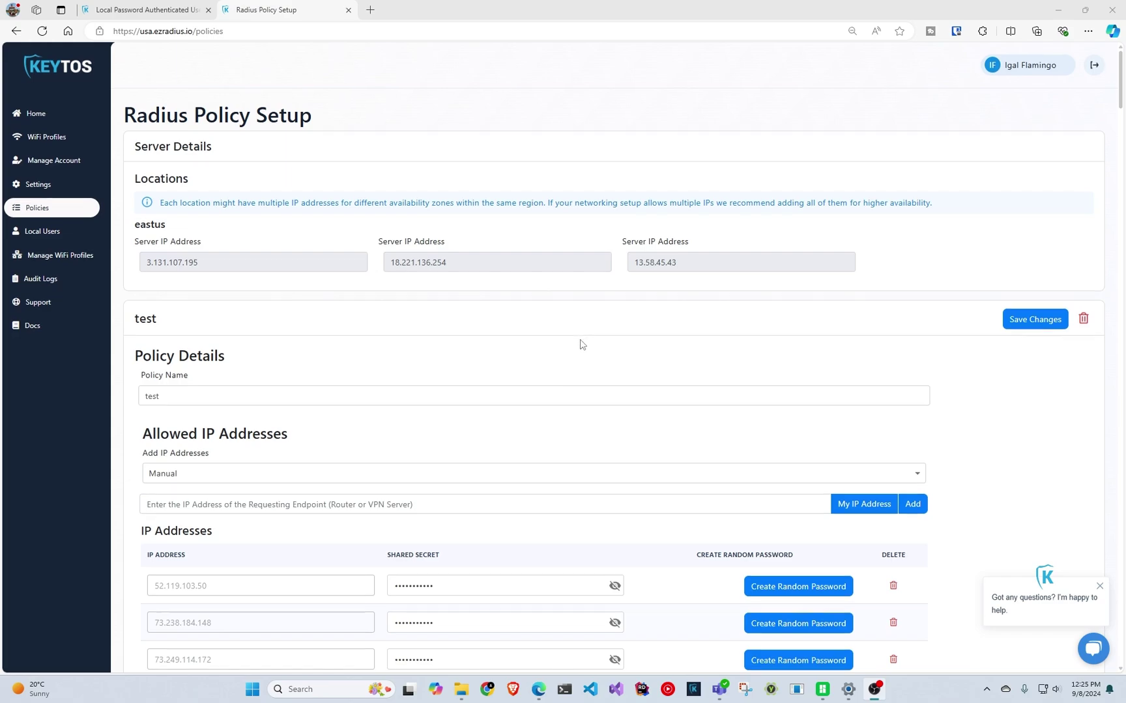
- Scroll through the test RADIUS policy's server locations and allowed IP addresses
scroll(583, 345, "down", 10)
scroll(587, 352, "down", 10)
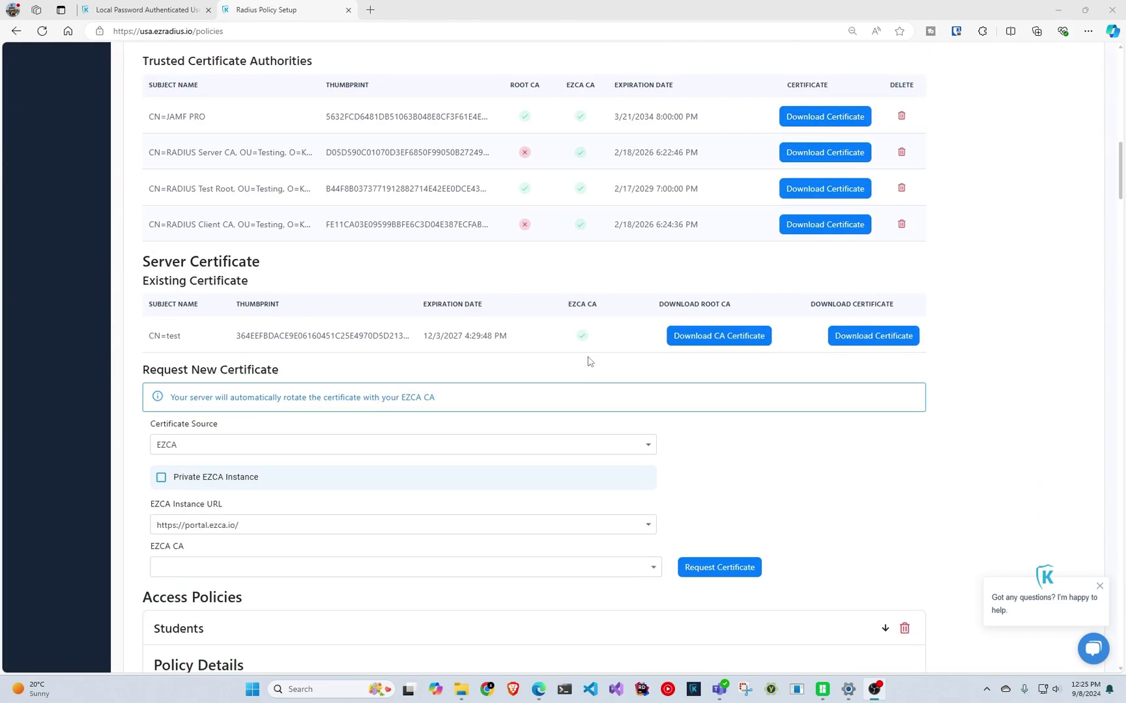
scroll(589, 358, "down", 4)
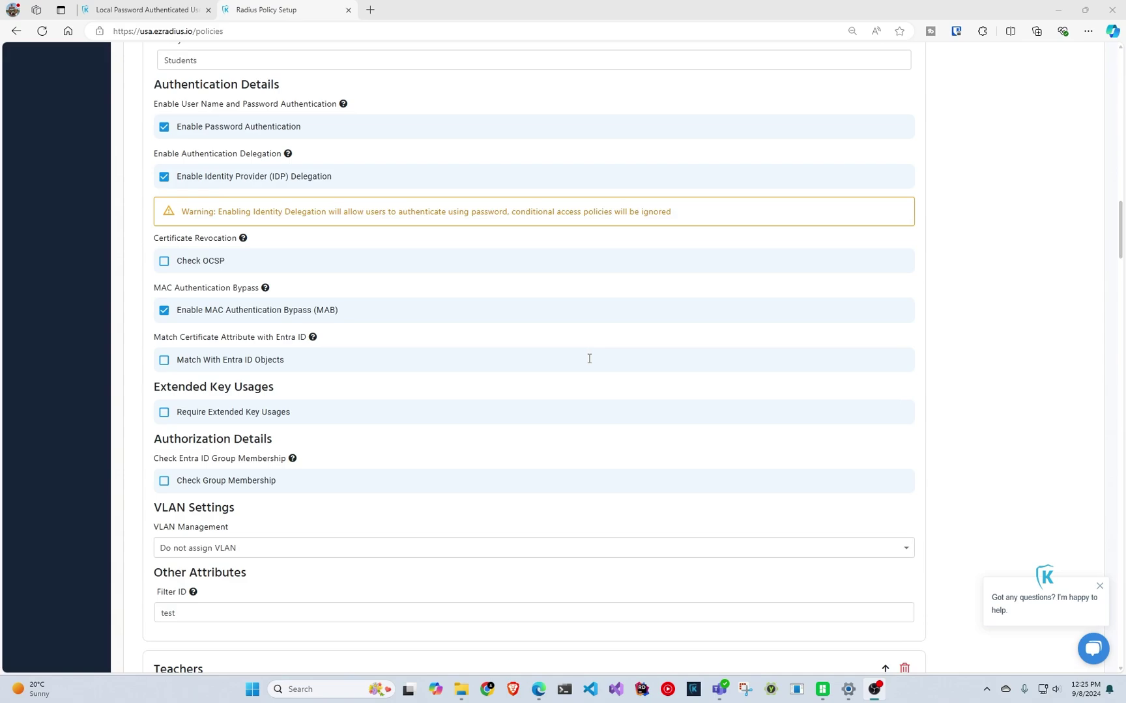
scroll(589, 358, "up", 20)
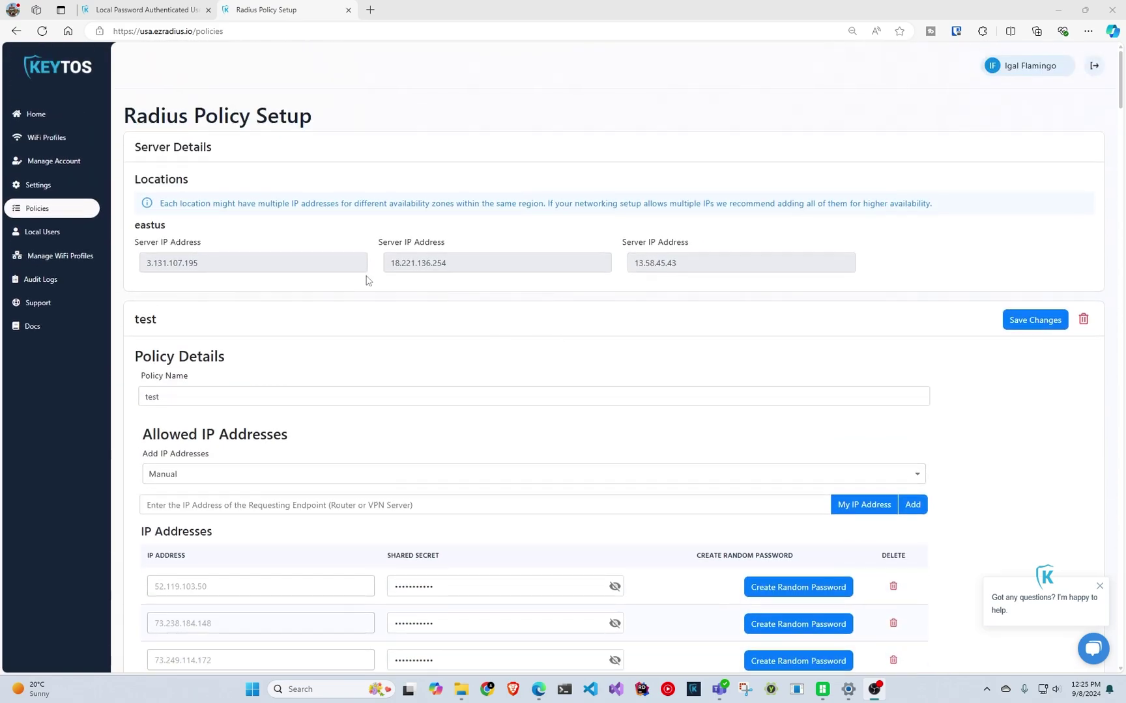
left_click(82, 260)
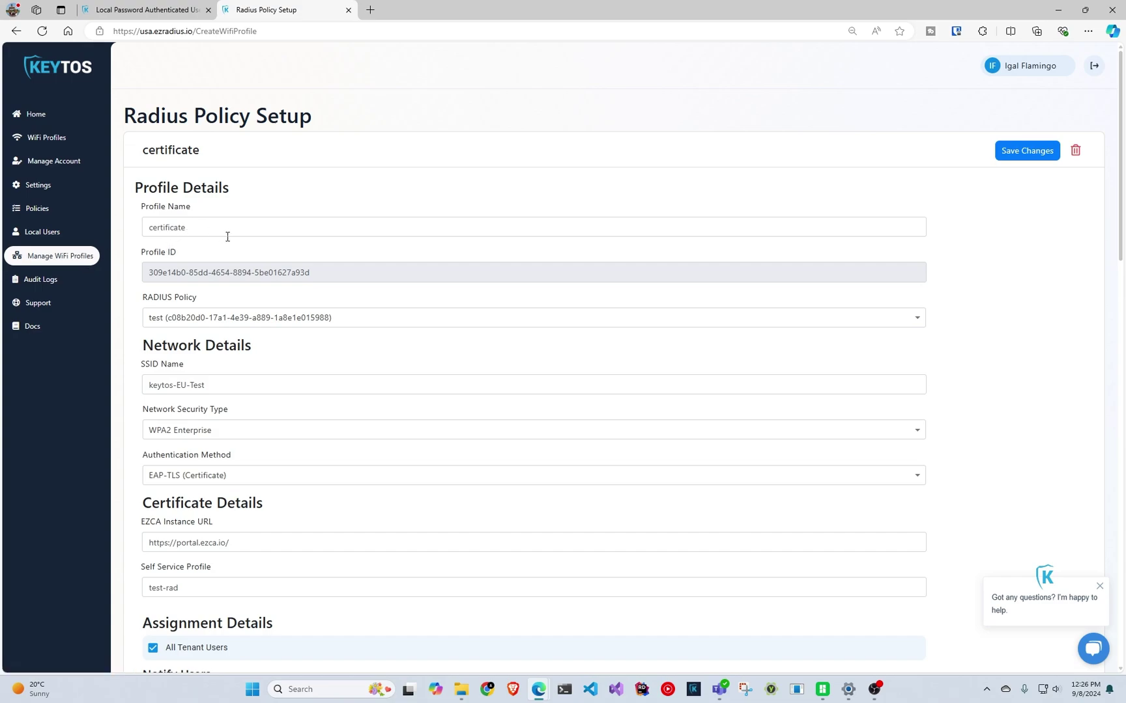
scroll(227, 237, "down", 2)
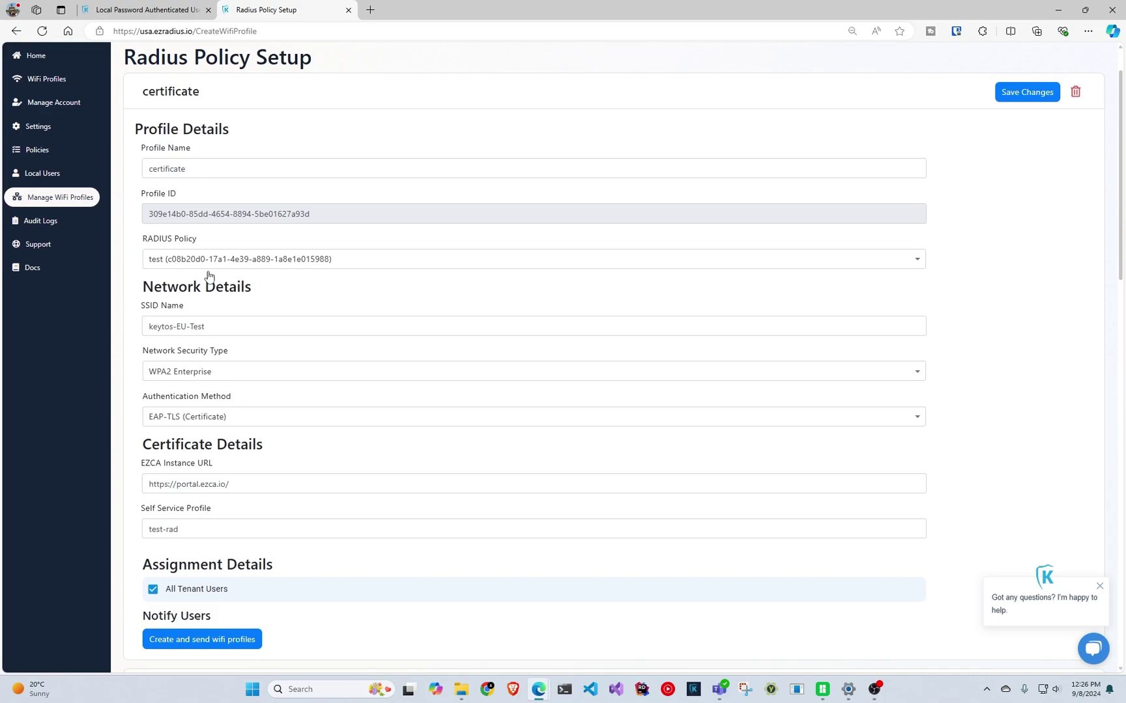
scroll(216, 476, "down", 5)
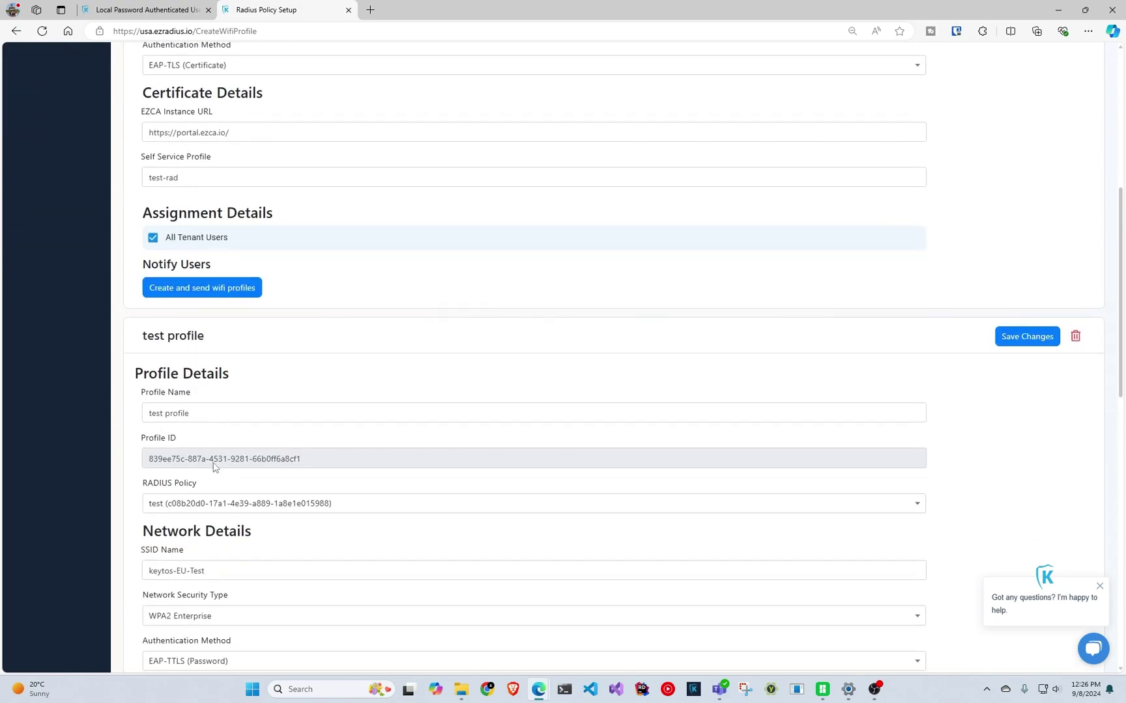
scroll(212, 465, "down", 4)
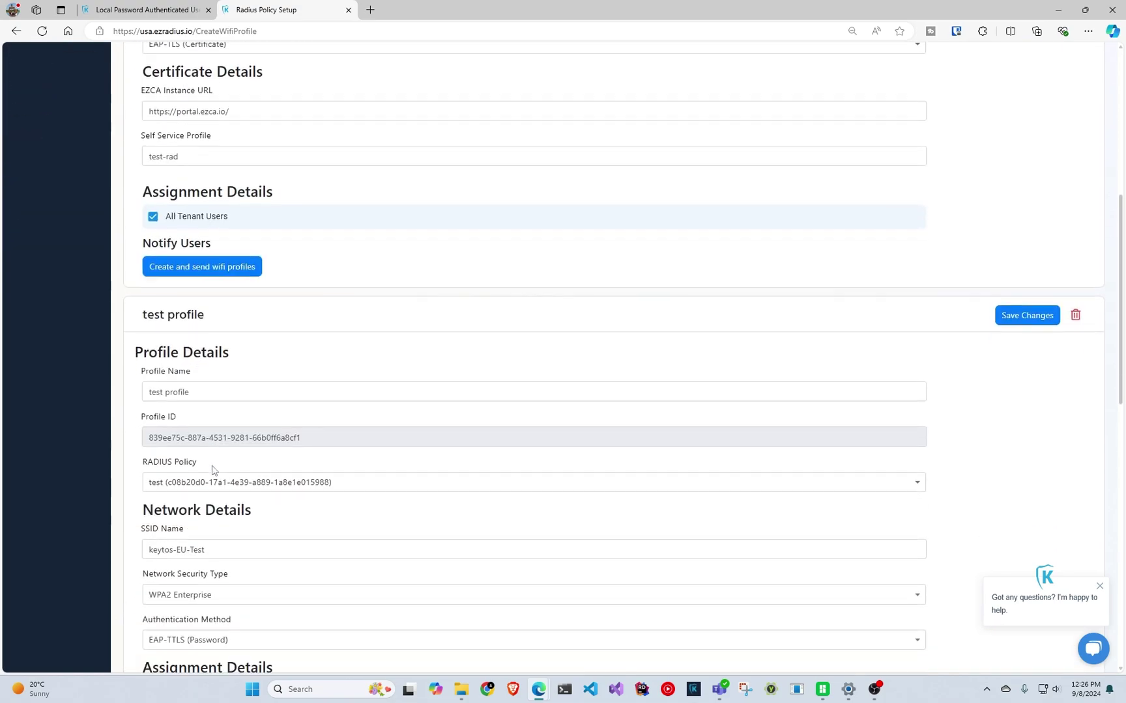
scroll(261, 285, "down", 5)
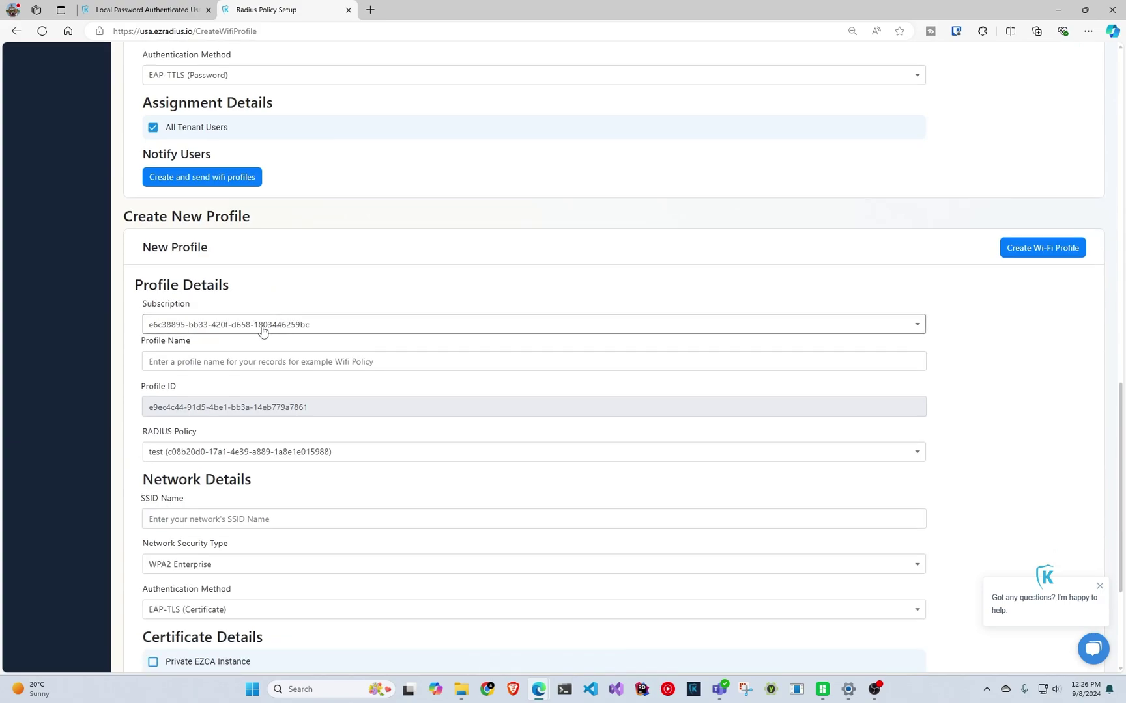
- Name the new Wi-Fi profile 'Student Wifi' and link it to the test RADIUS policy
scroll(264, 332, "down", 2)
left_click(258, 240)
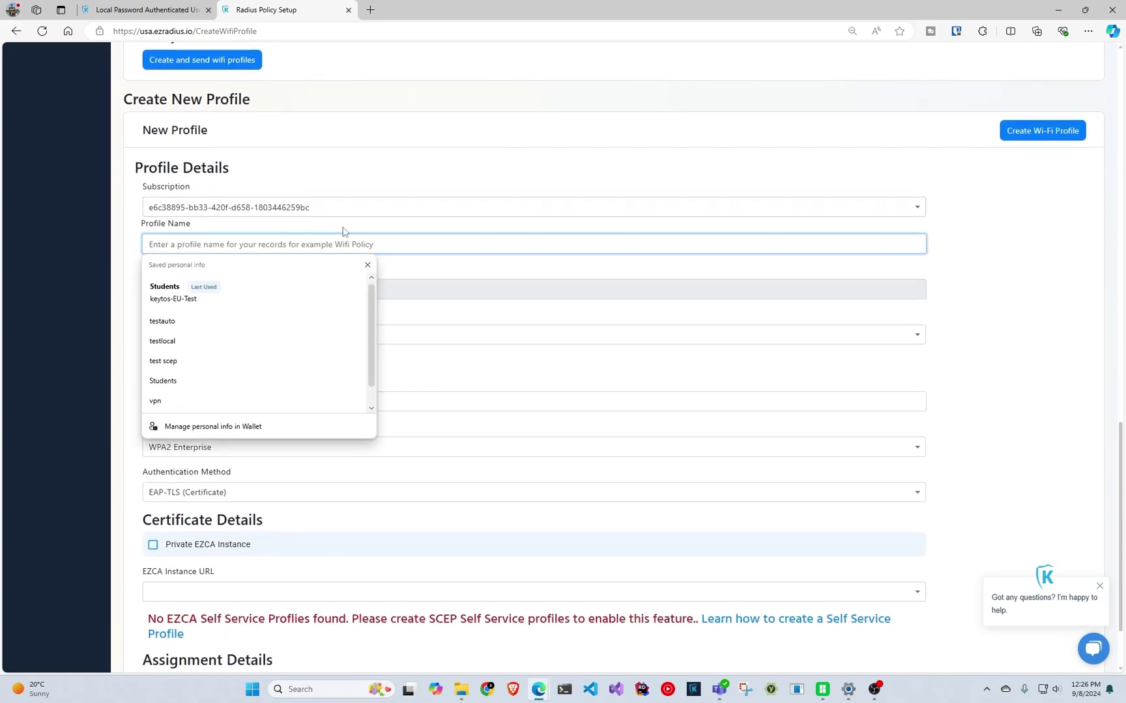
type("S")
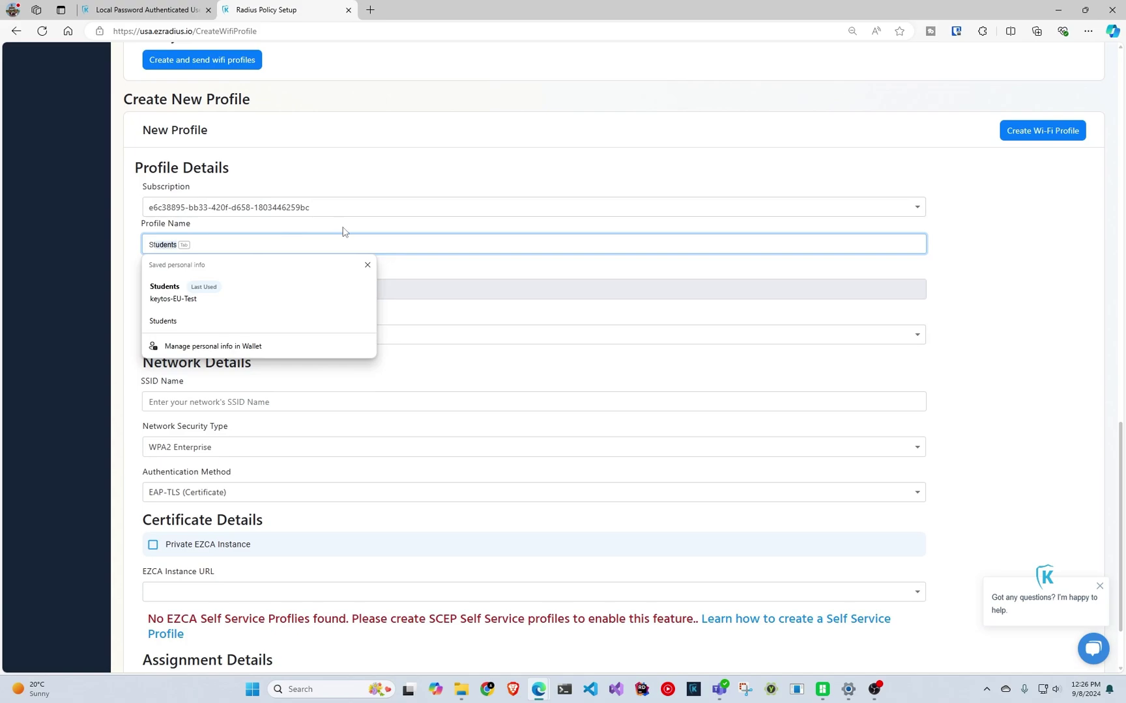
type("tudent Wifi")
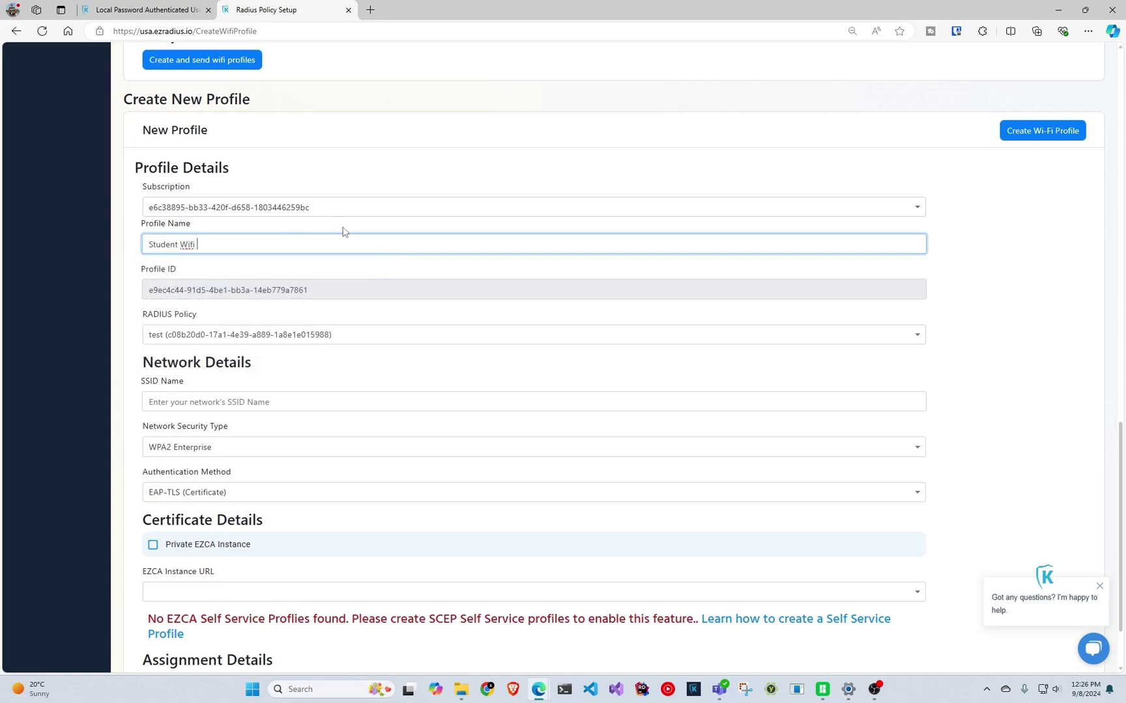
left_click(277, 347)
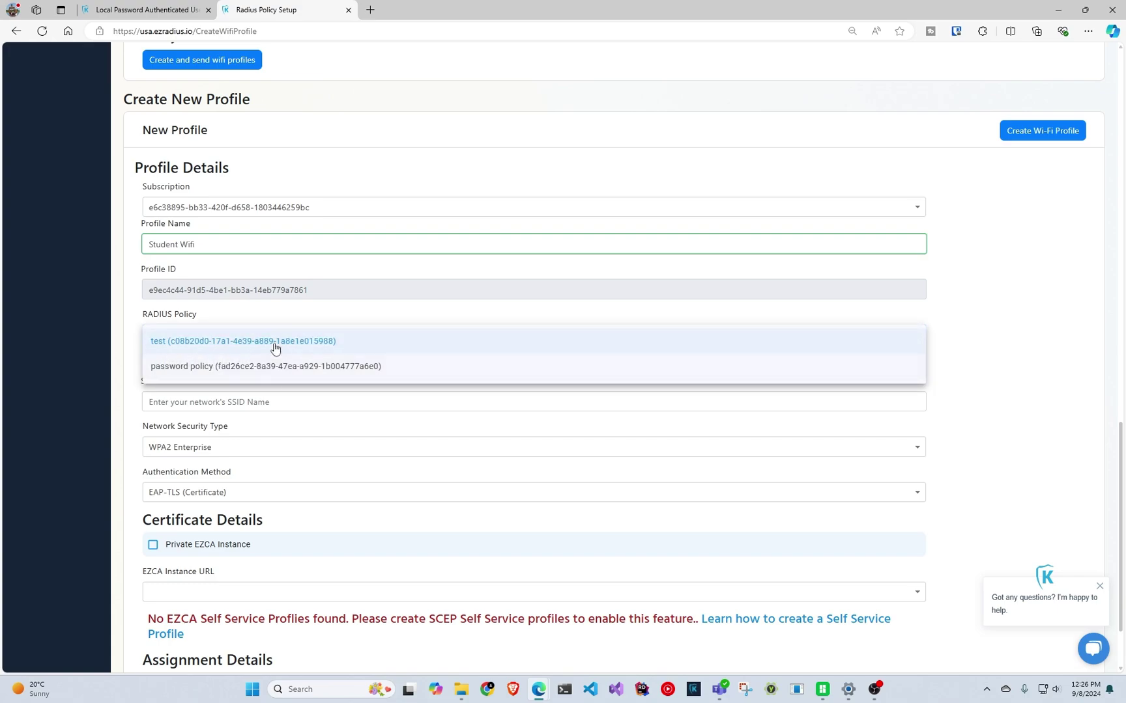
left_click(275, 342)
scroll(277, 357, "down", 3)
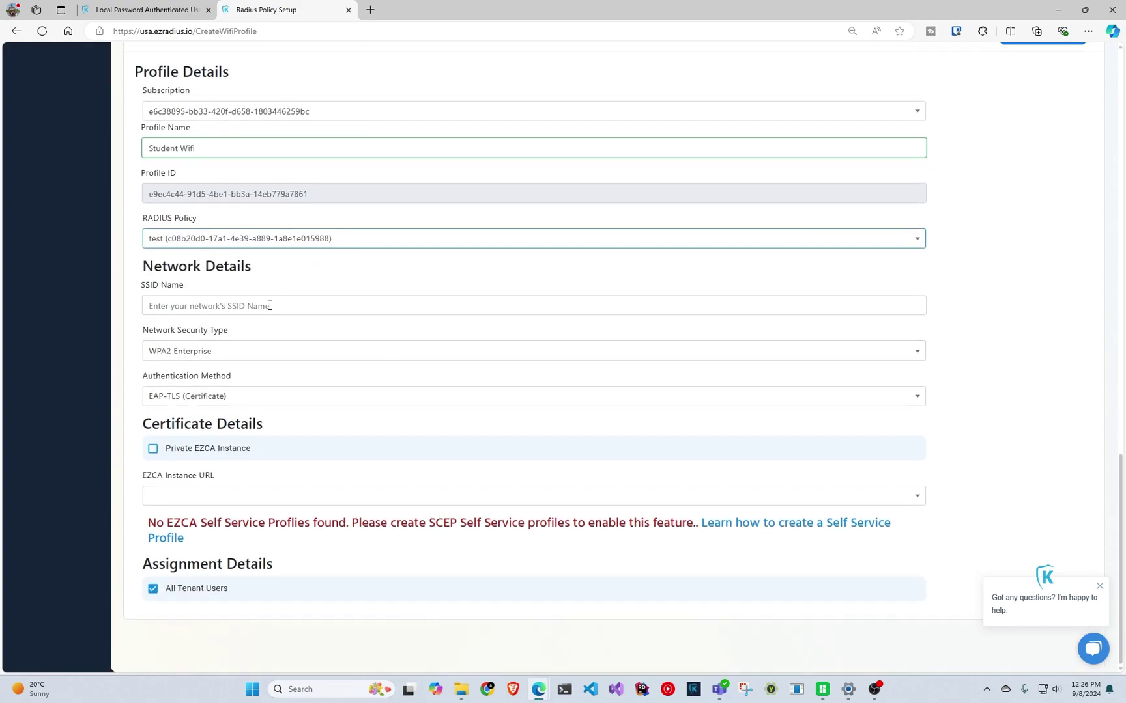
left_click(270, 306)
left_click(202, 352)
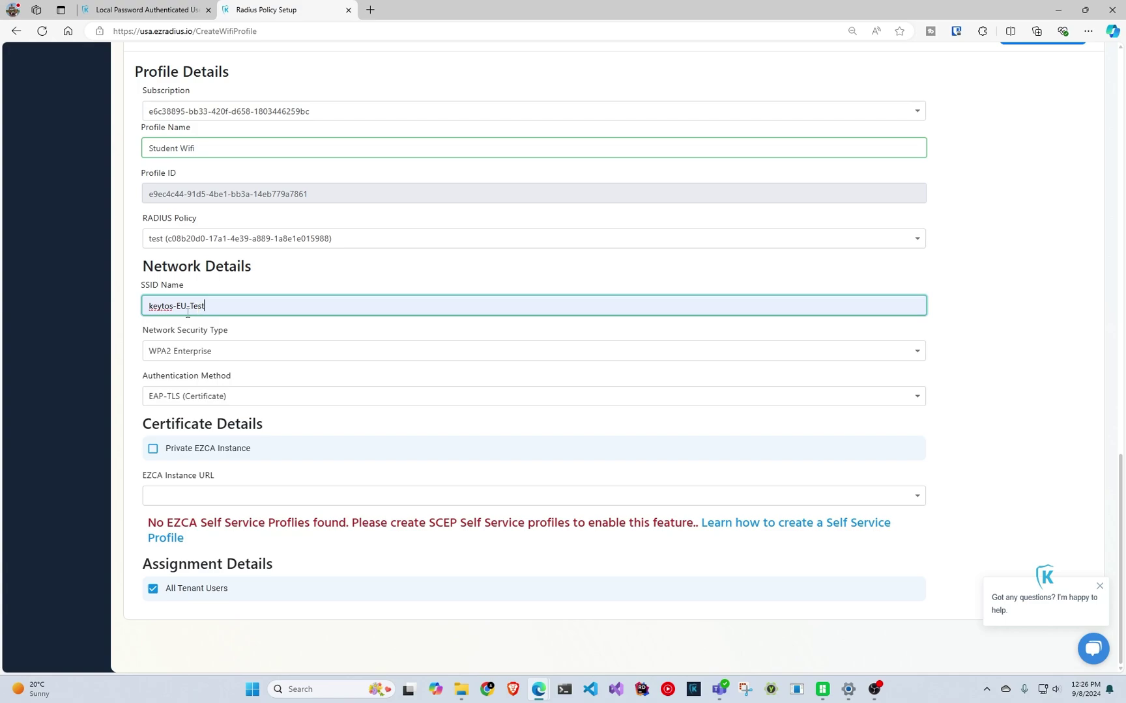
left_click(207, 353)
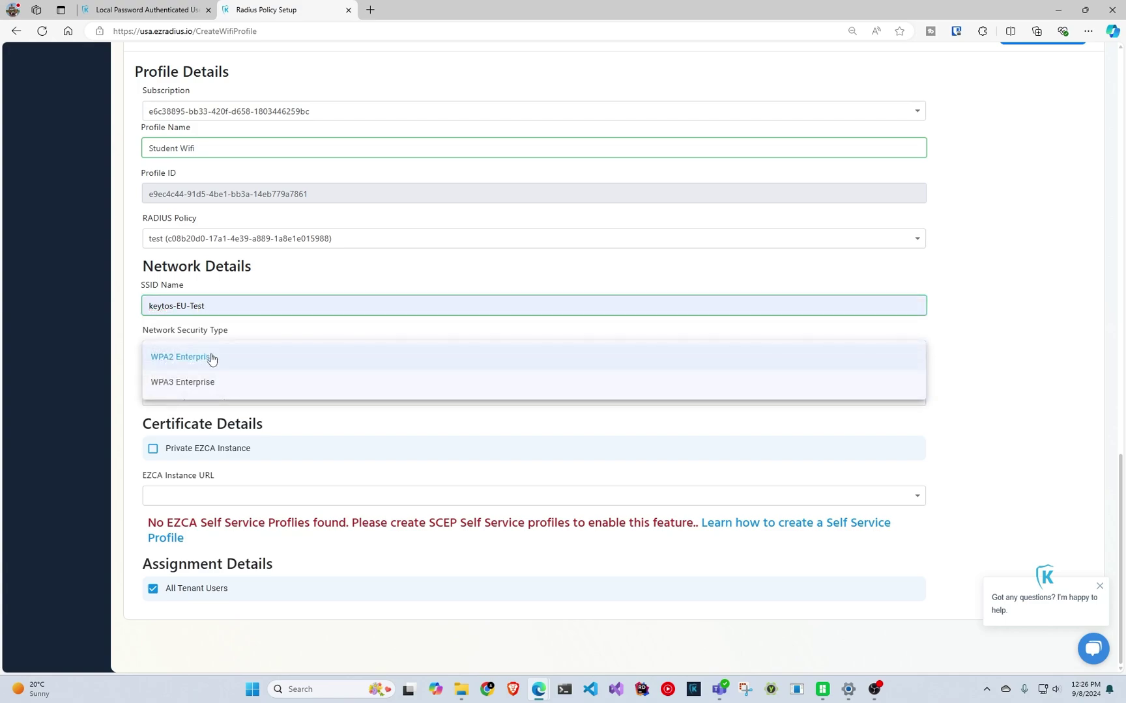
left_click(202, 359)
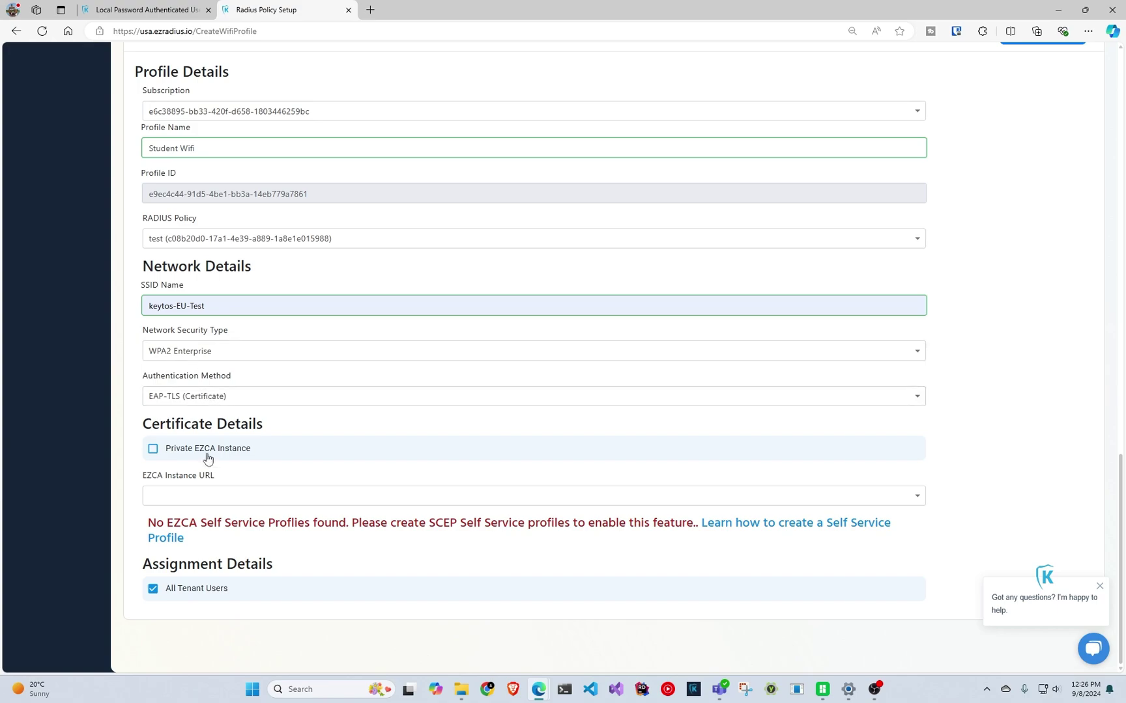
left_click(207, 499)
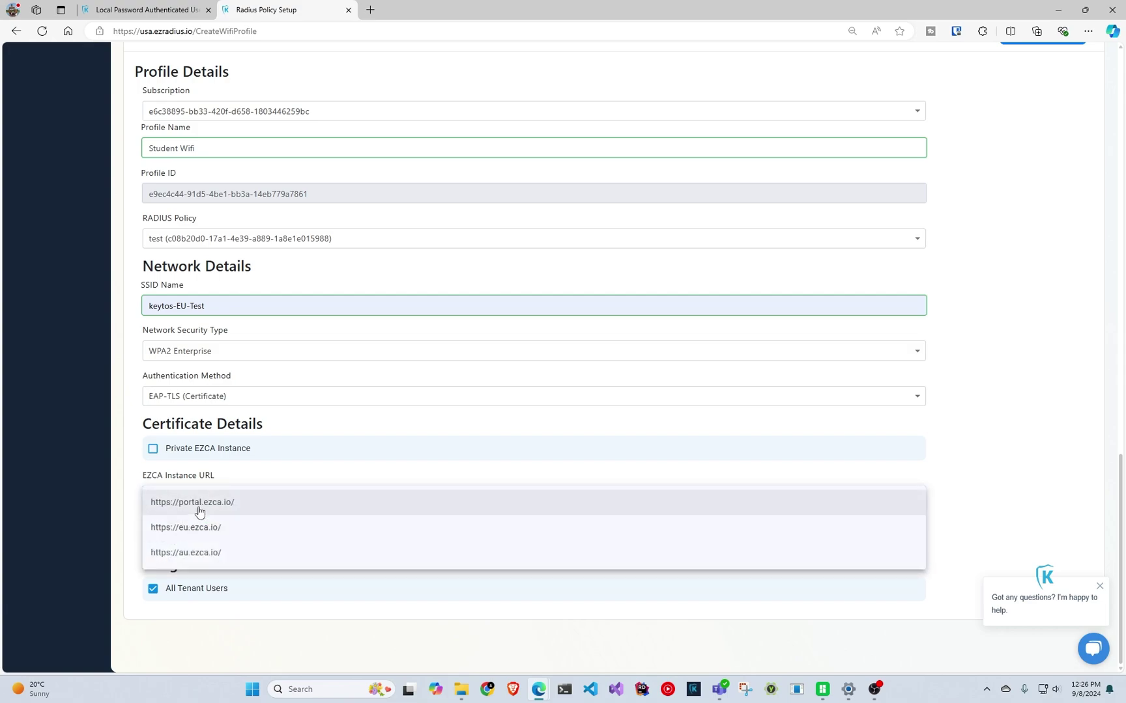
left_click(200, 511)
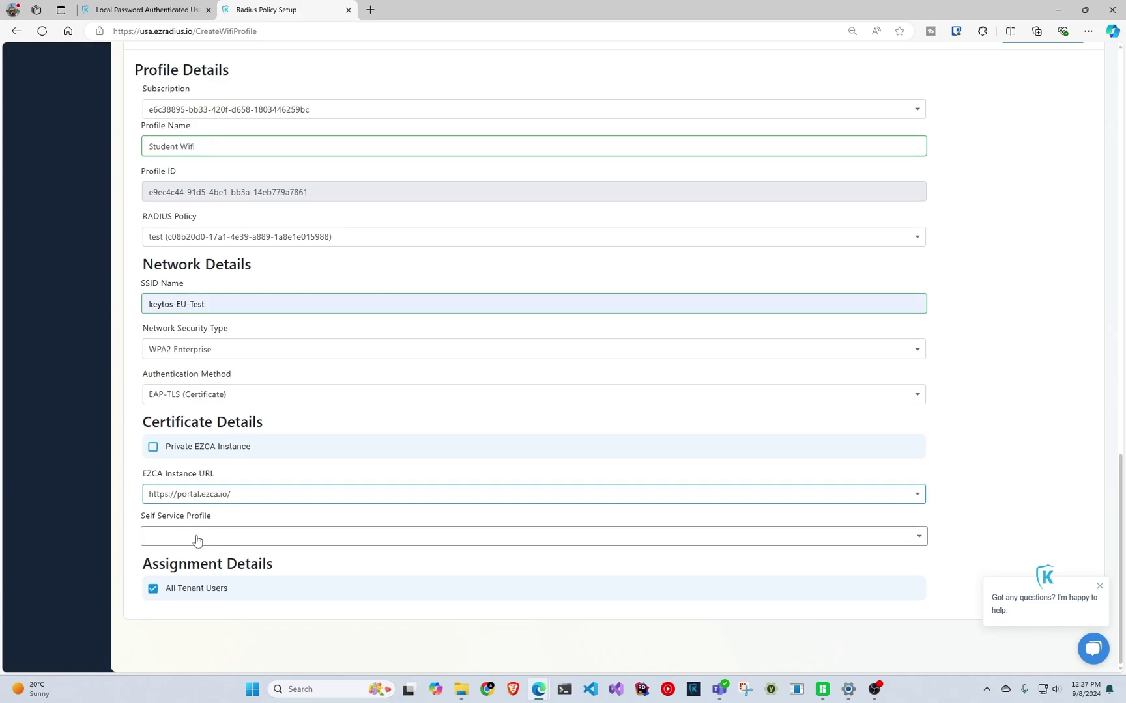
- Go to portal.ezca.io in a new Edge tab to reach the EZCA Dashboard
left_click(370, 9)
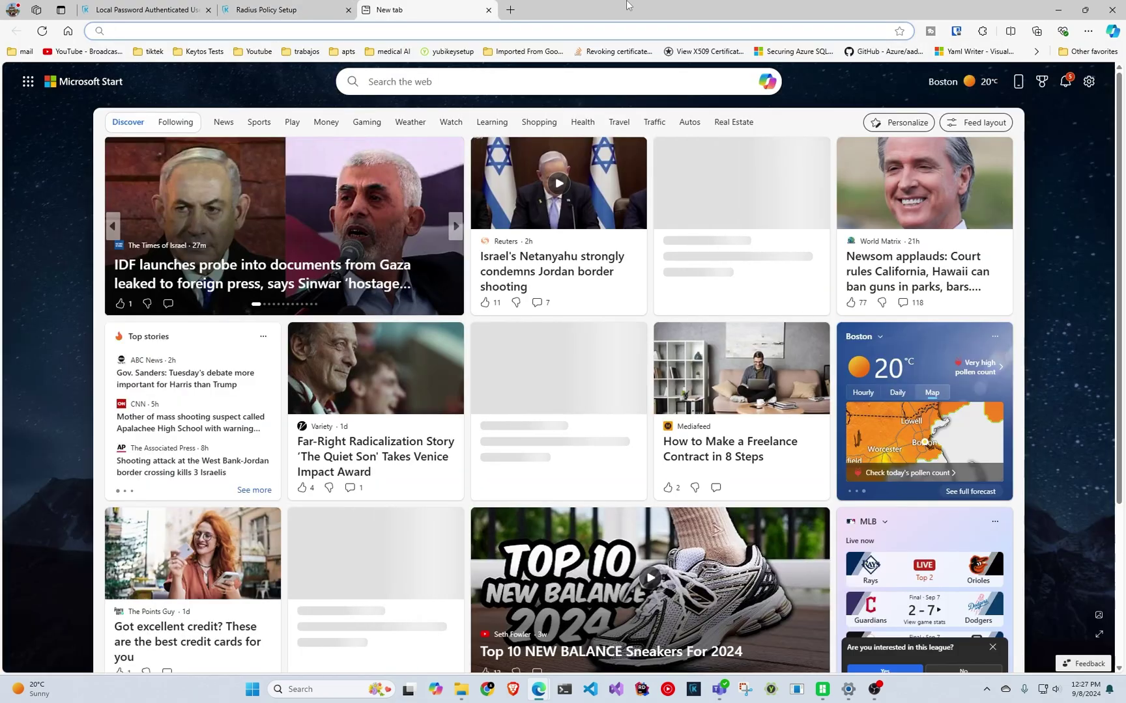
type("portal.ez")
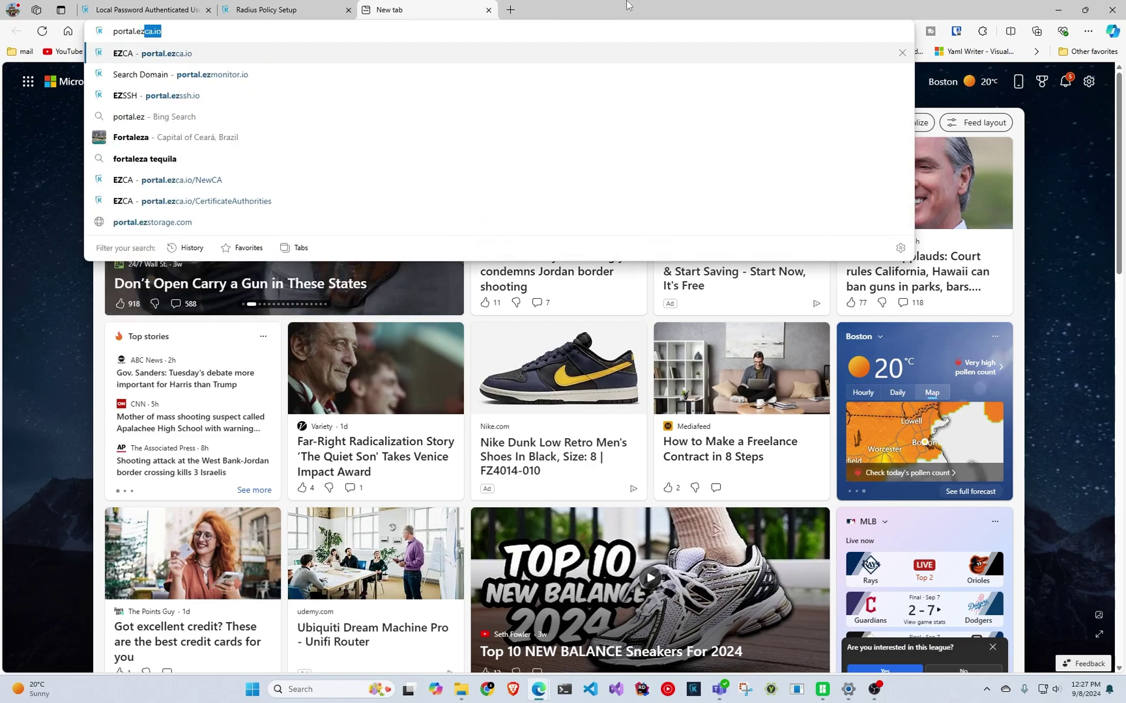
key("Return")
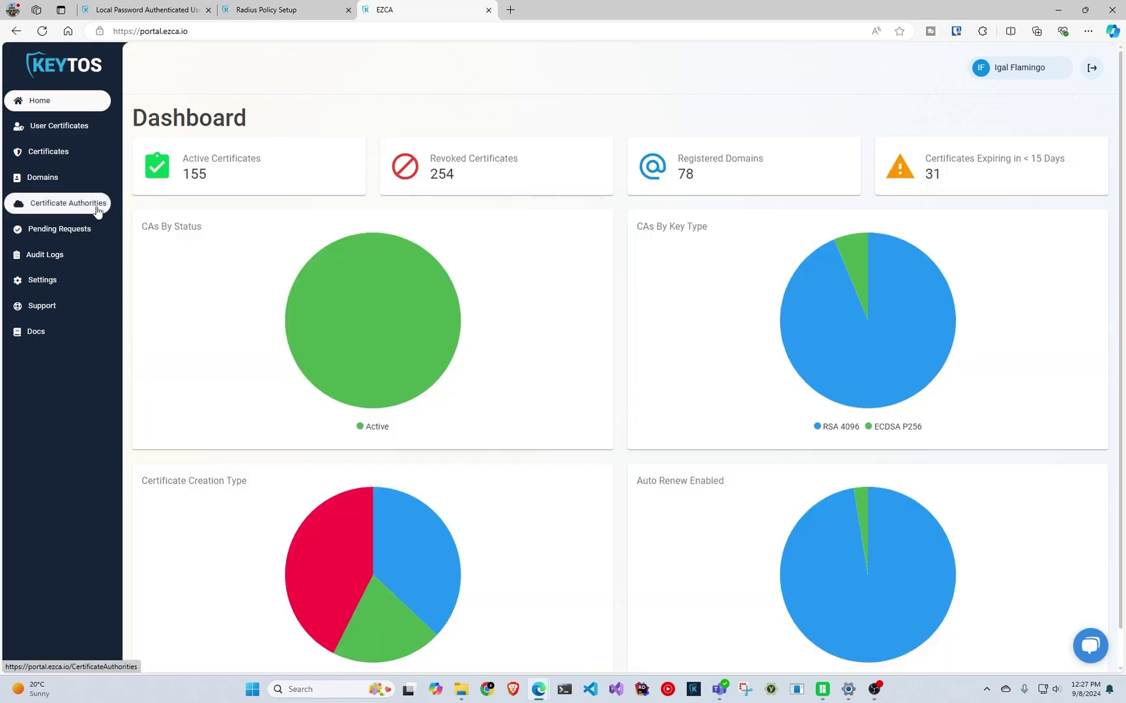
- List the certificate authorities with 50 rows per page, showing all 16 CAs
left_click(97, 211)
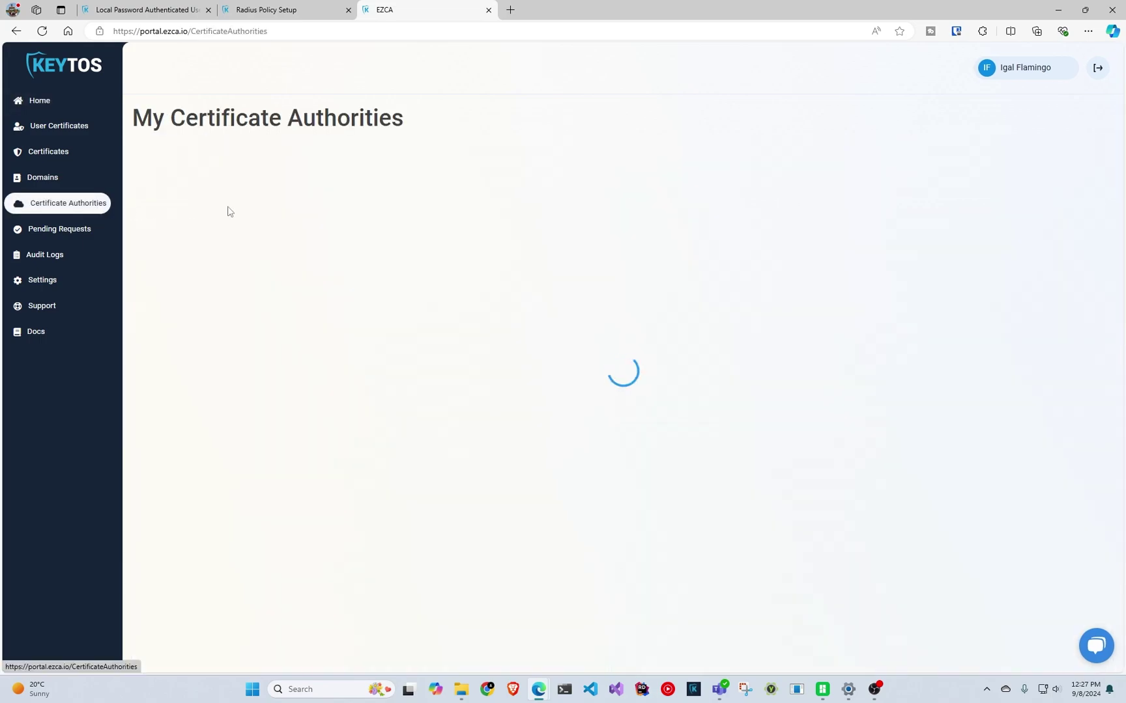
scroll(355, 302, "down", 1)
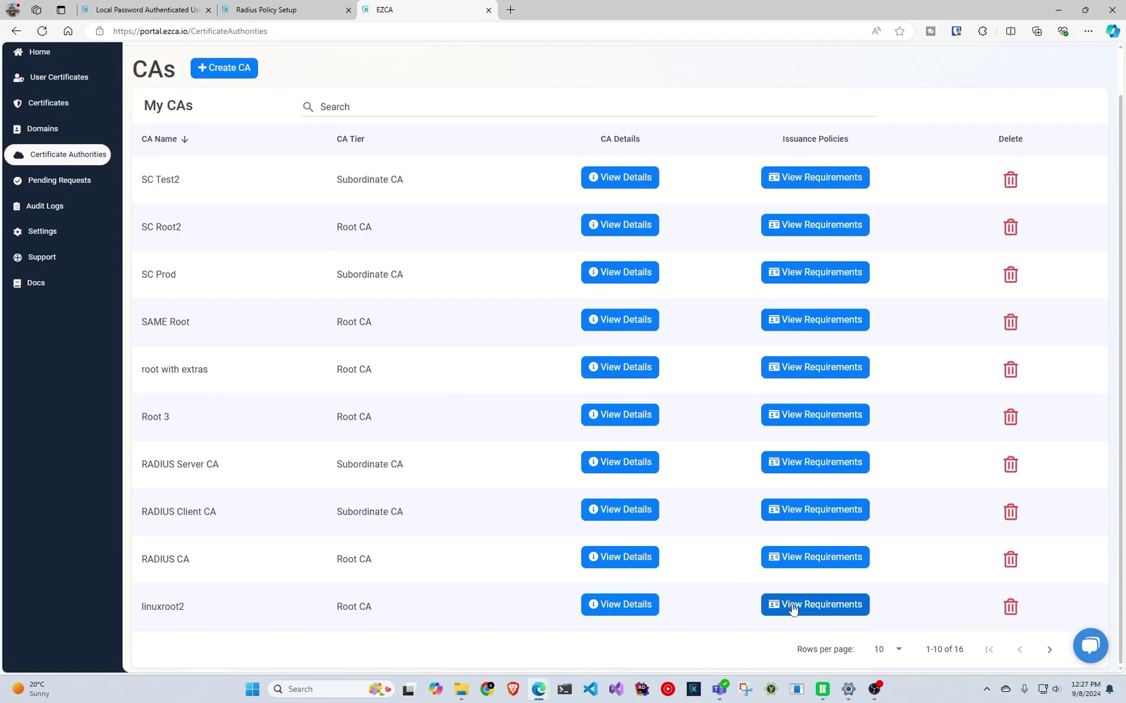
left_click(893, 651)
left_click(891, 617)
- Open the Intune CA issuance policy and find the New User Issuance Profile form
scroll(677, 553, "down", 5)
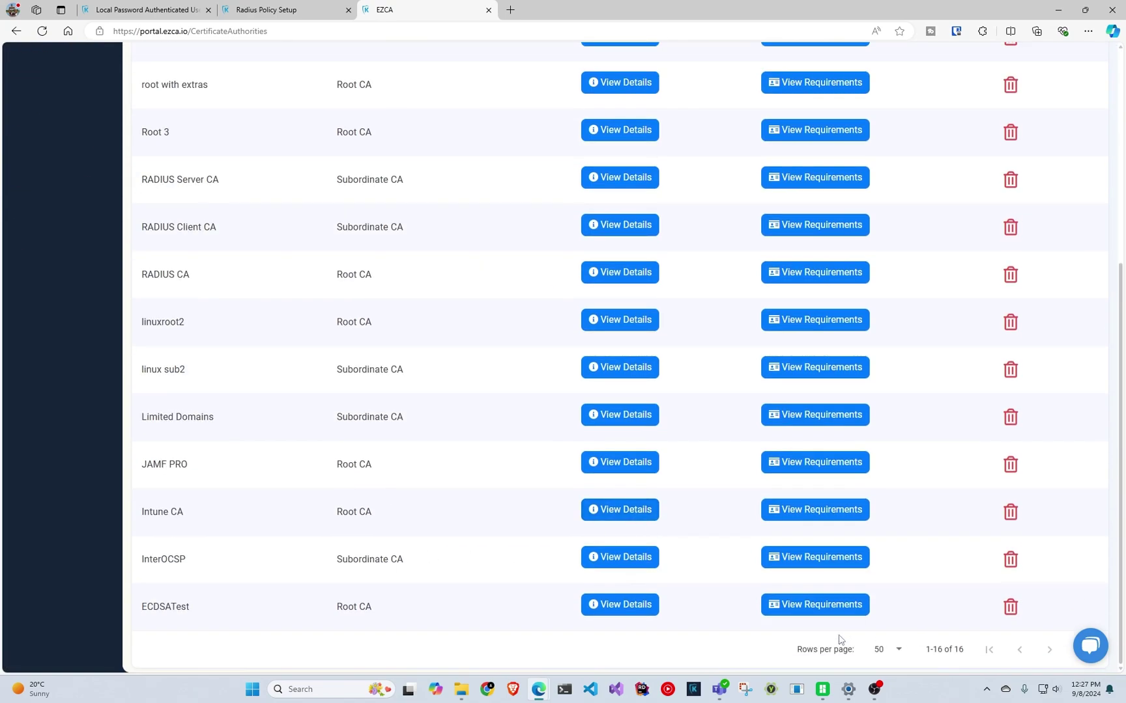
left_click(779, 511)
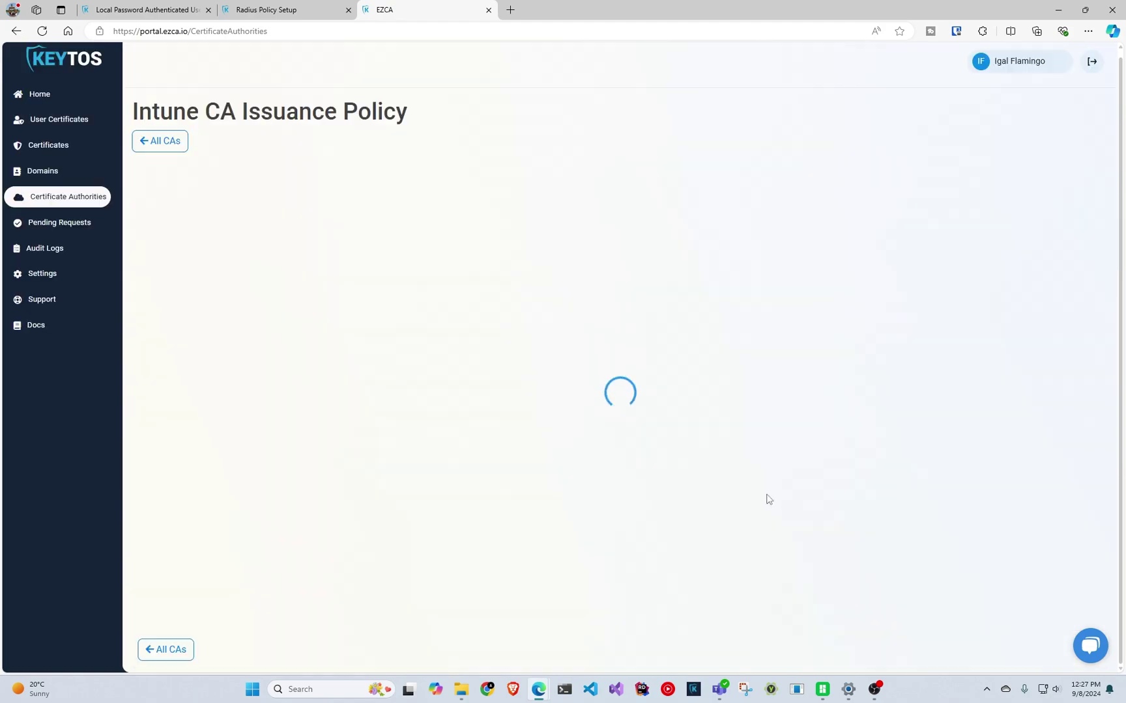
scroll(640, 253, "down", 10)
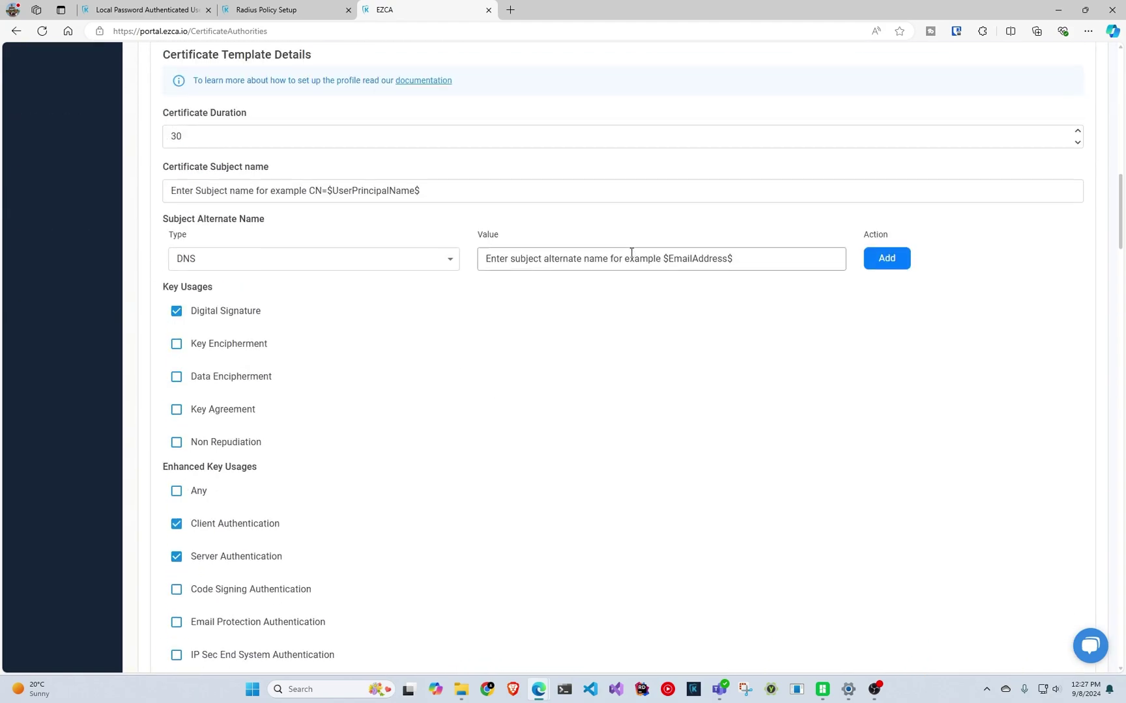
scroll(339, 238, "up", 1)
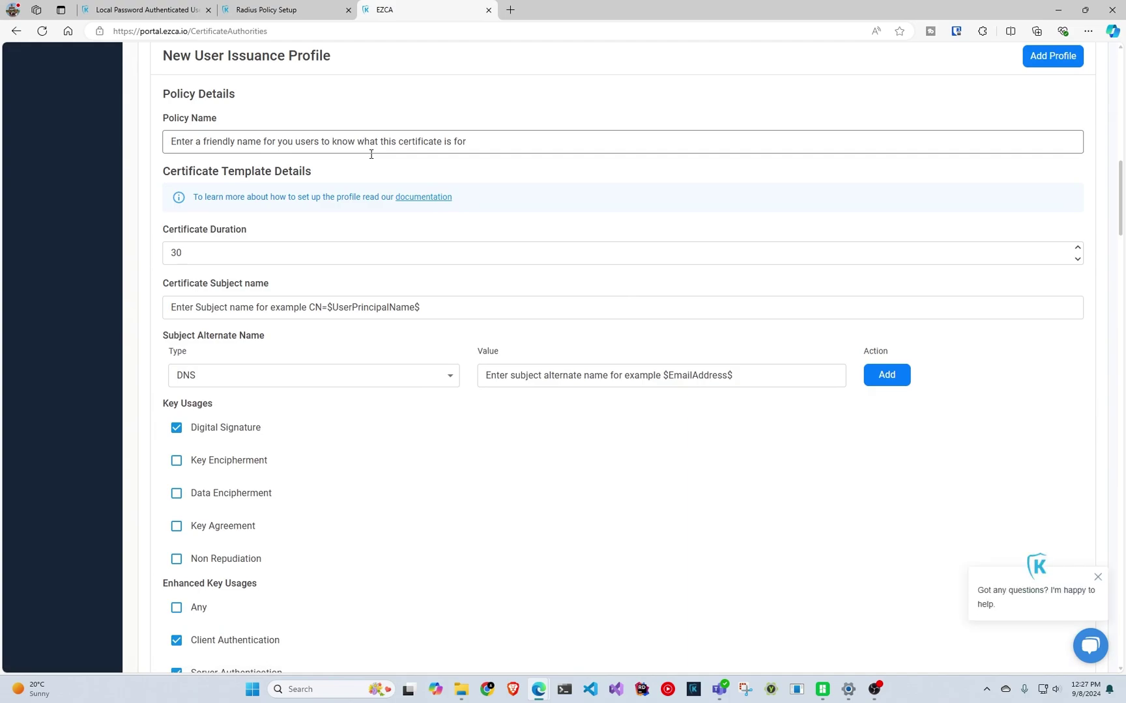
- Type 'Wifi' as the new issuance profile name, then clear it again
left_click(336, 142)
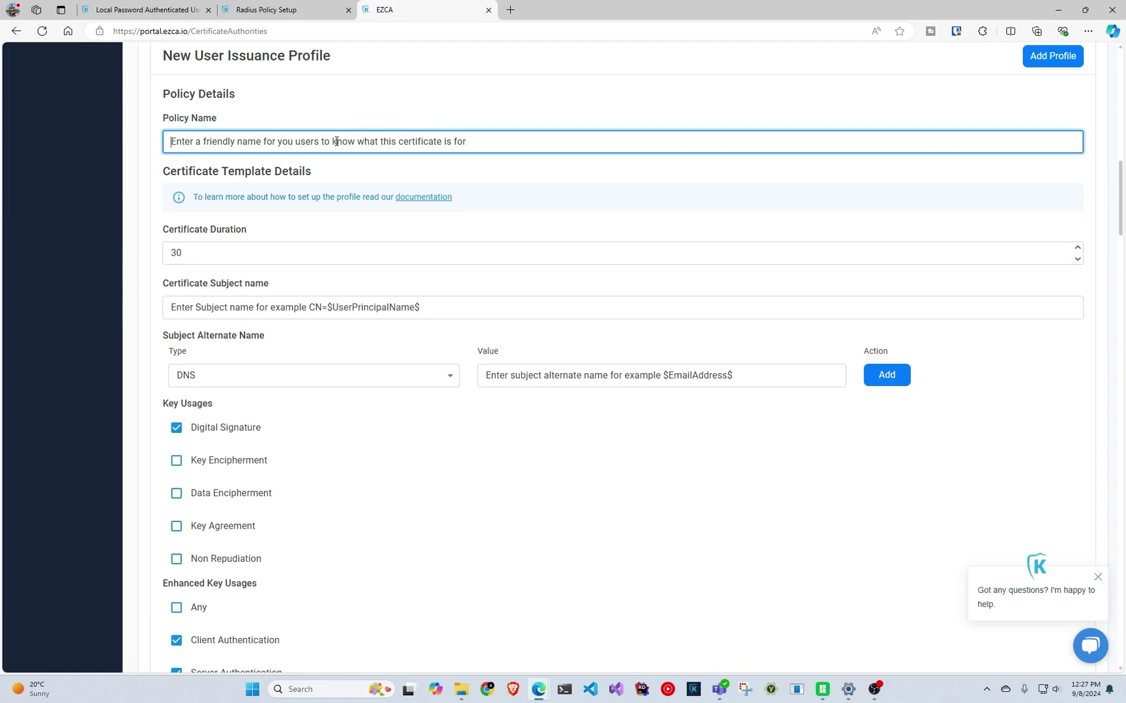
type("W")
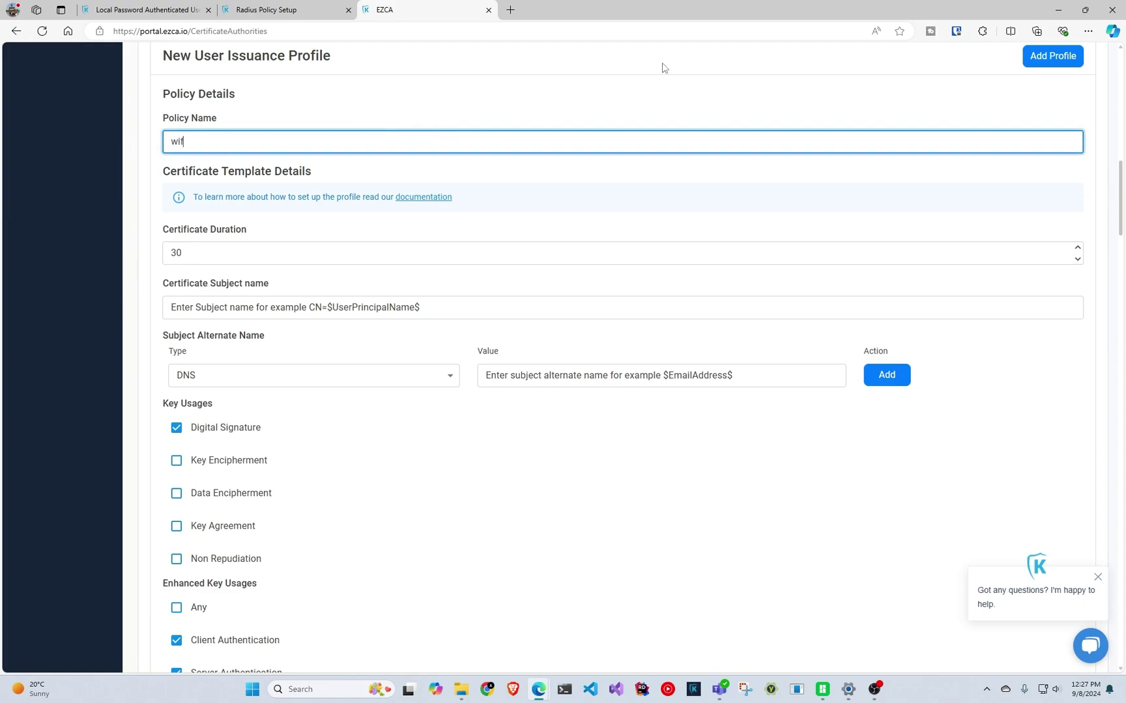
type("ifi")
key("ctrl+a")
key("BackSpace")
- Review the wifi auth profile's subject name and open the self-service profile documentation
scroll(644, 195, "down", 15)
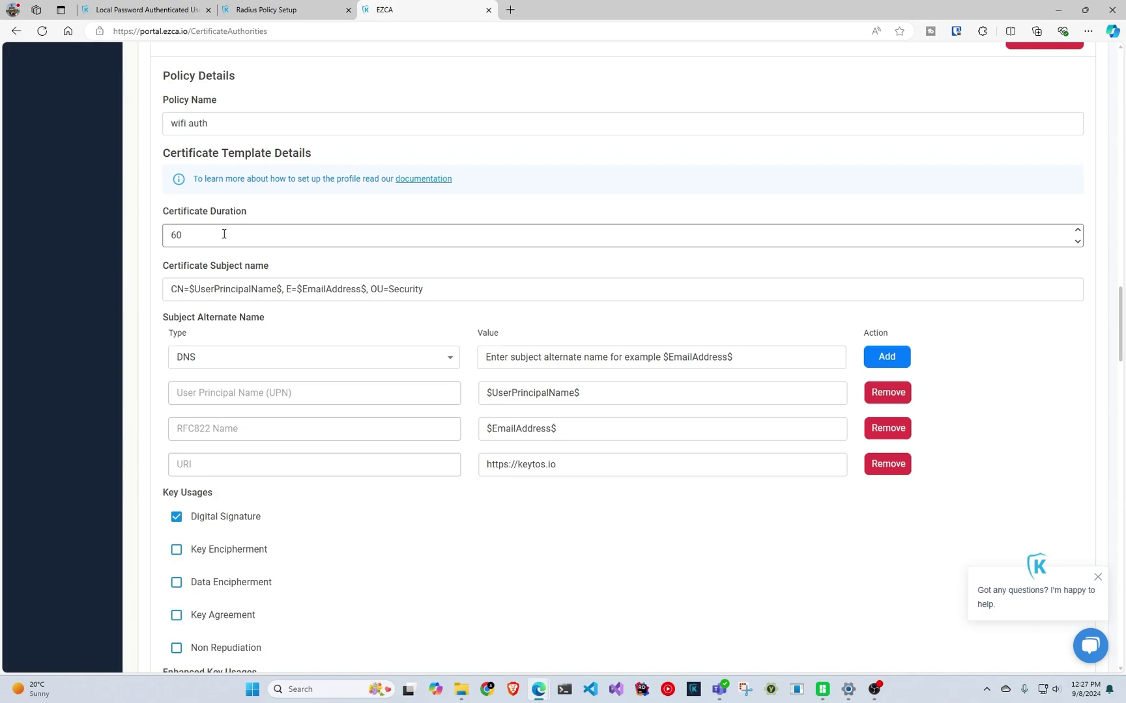
left_click_drag(281, 290, 189, 294)
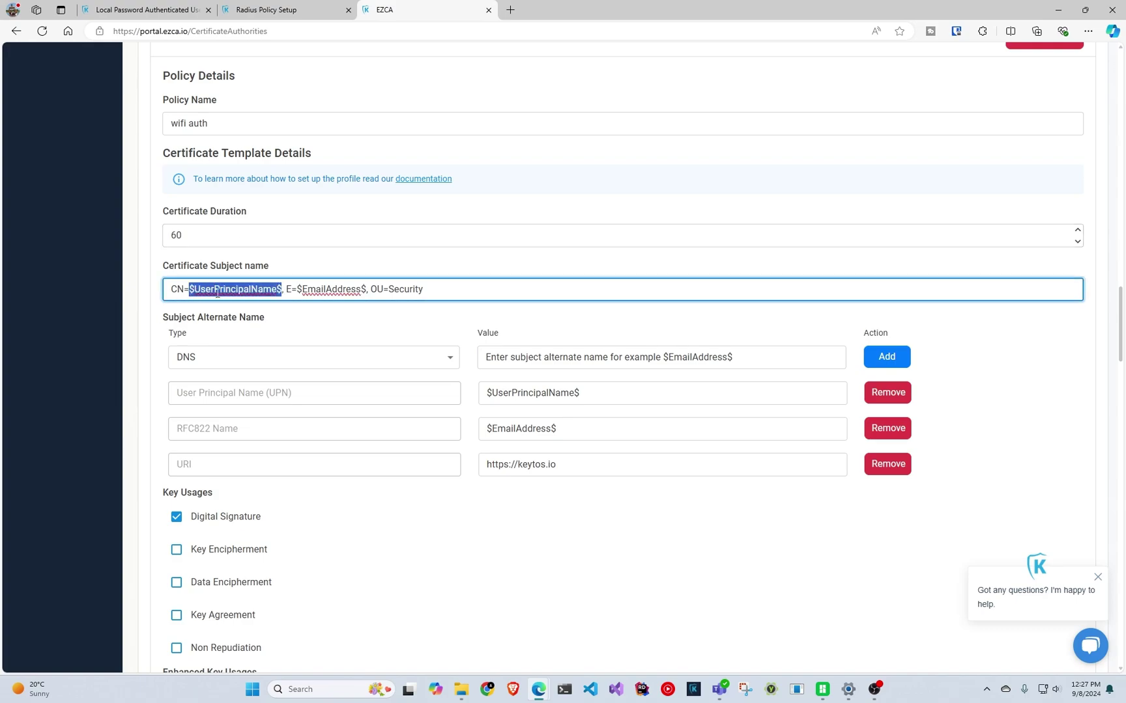
left_click(427, 179)
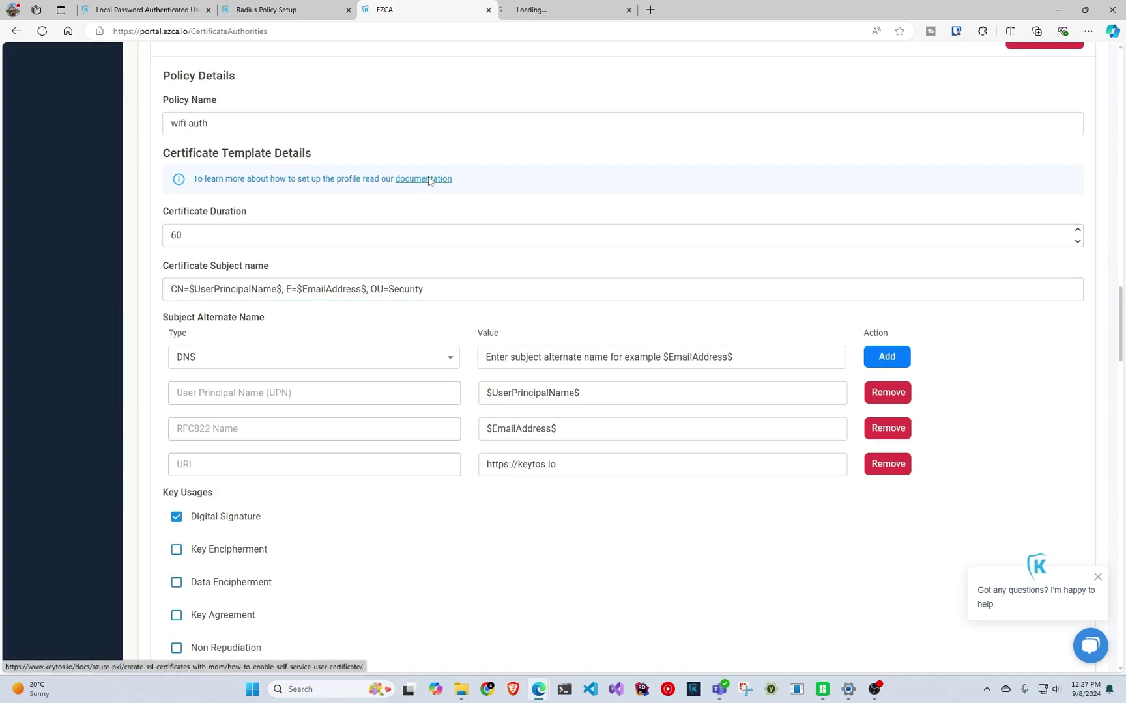
- Read the self-service certificate docs down to Requester Details, then go back to the wifi auth profile
left_click(550, 15)
scroll(560, 291, "down", 15)
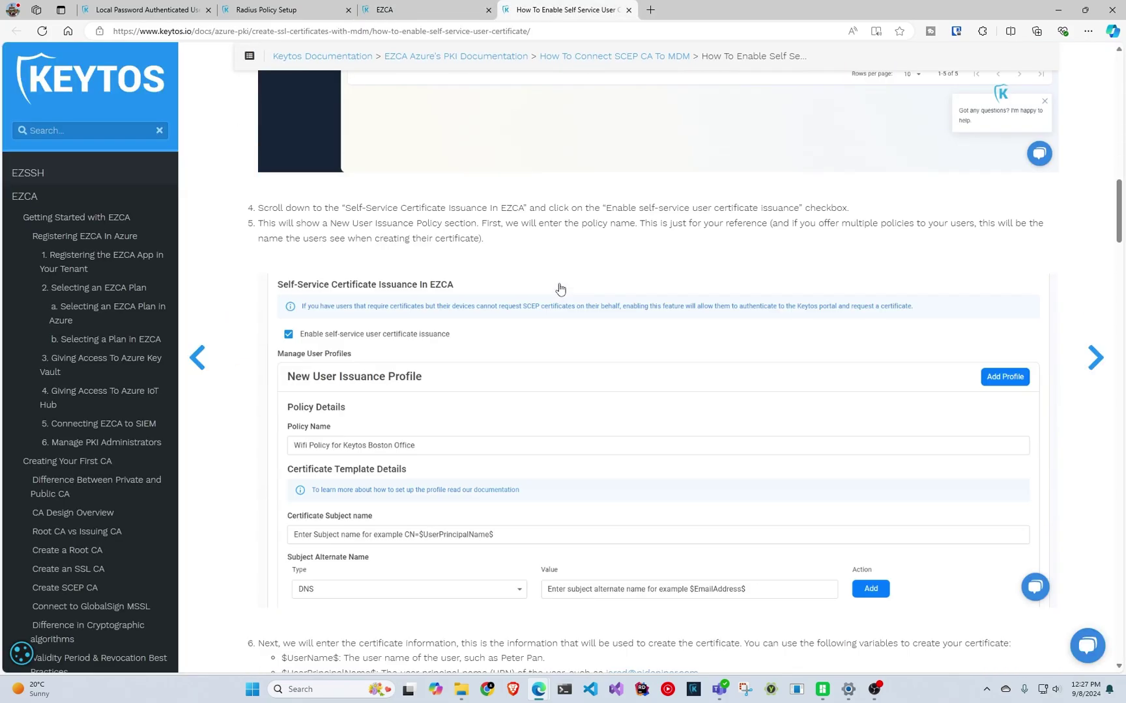
scroll(557, 290, "down", 20)
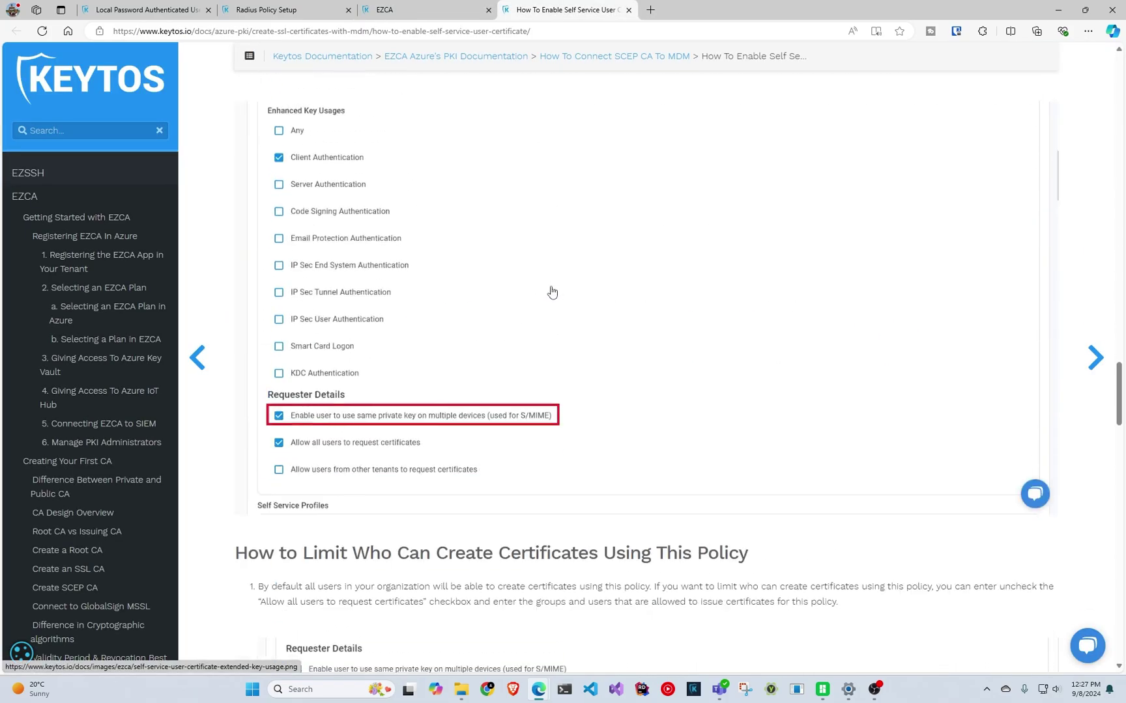
scroll(480, 200, "down", 5)
left_click(394, 10)
scroll(391, 225, "down", 2)
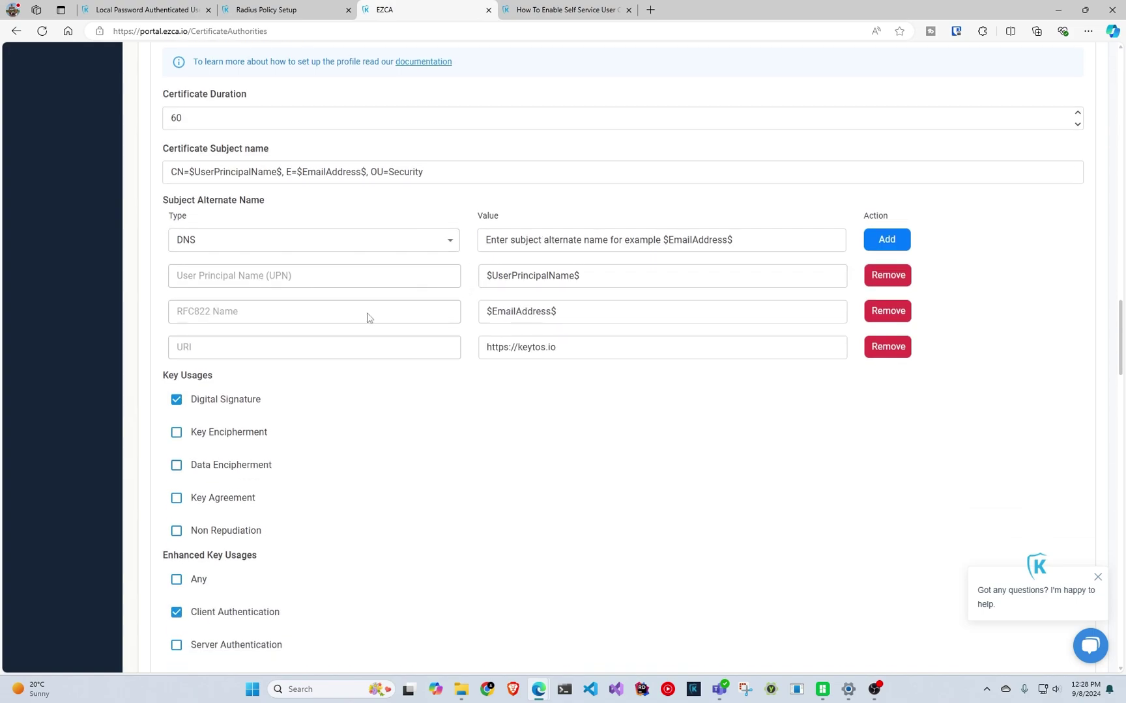
left_click_drag(603, 352, 453, 360)
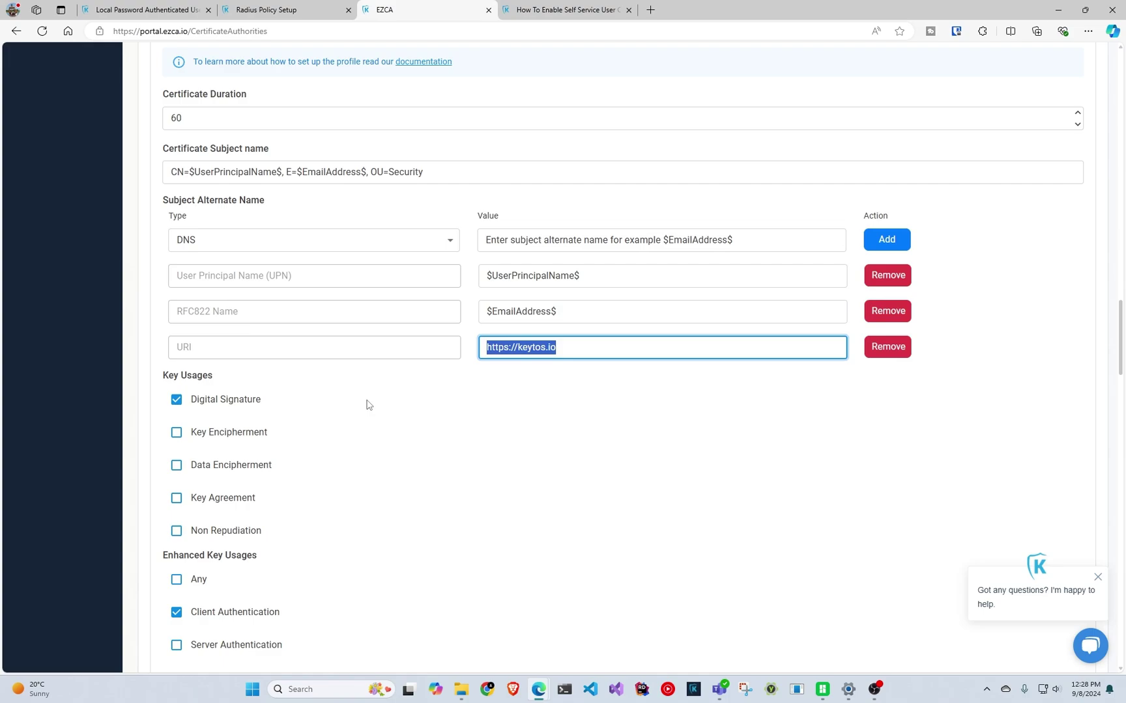
scroll(367, 407, "down", 4)
scroll(367, 408, "down", 3)
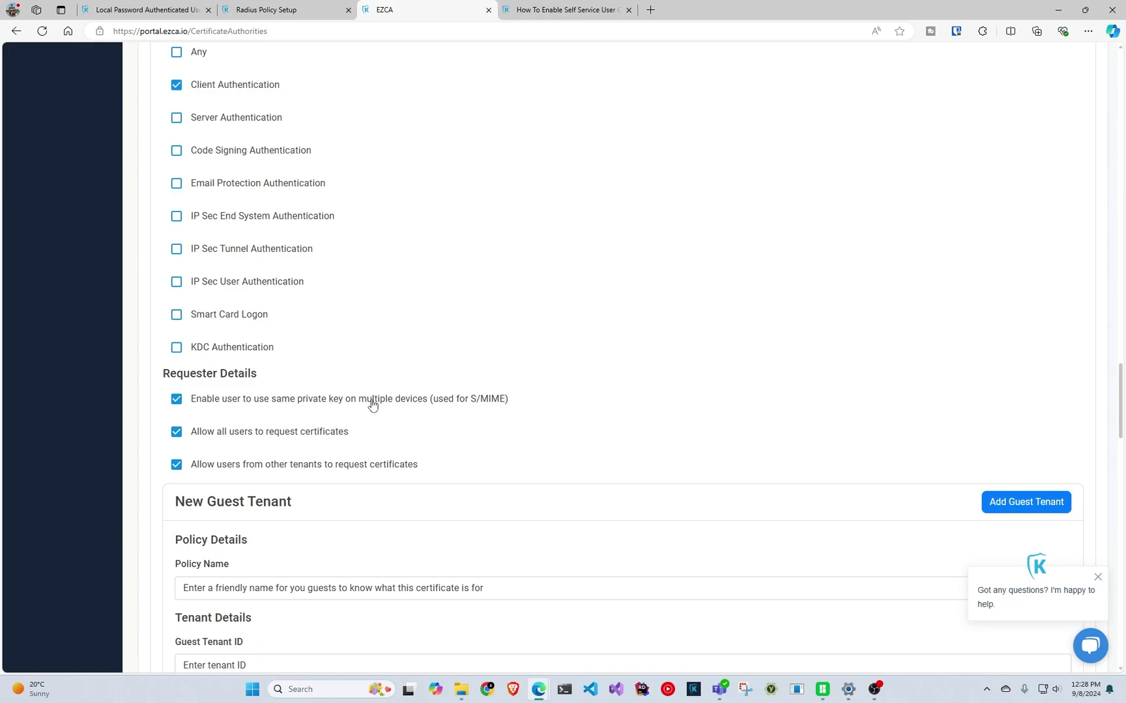
scroll(373, 413, "down", 2)
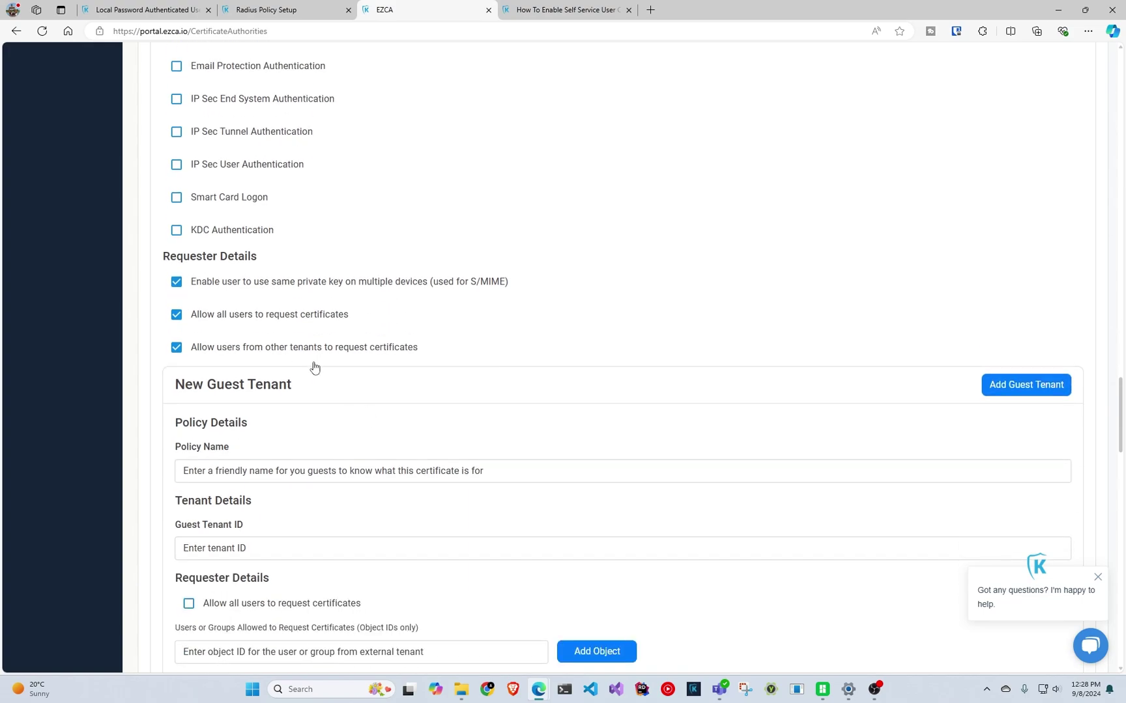
- Add Students as allowed requester, re-enable 'Allow all users', and save the issuance policy
left_click(299, 319)
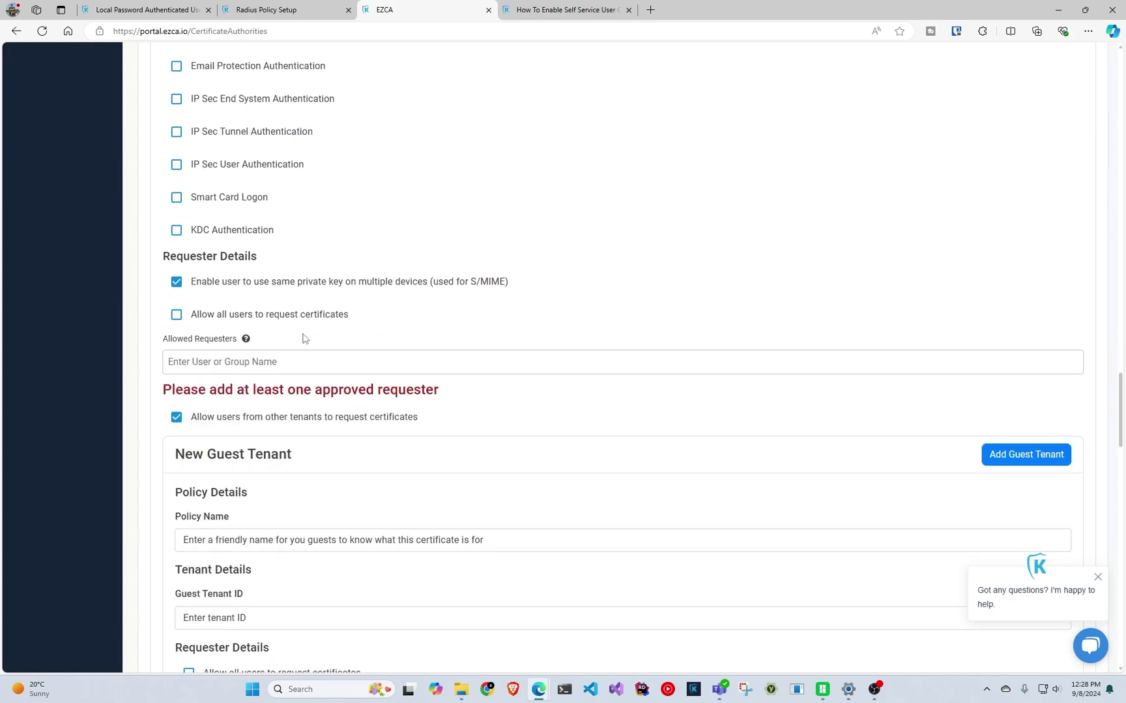
left_click(431, 360)
type("st")
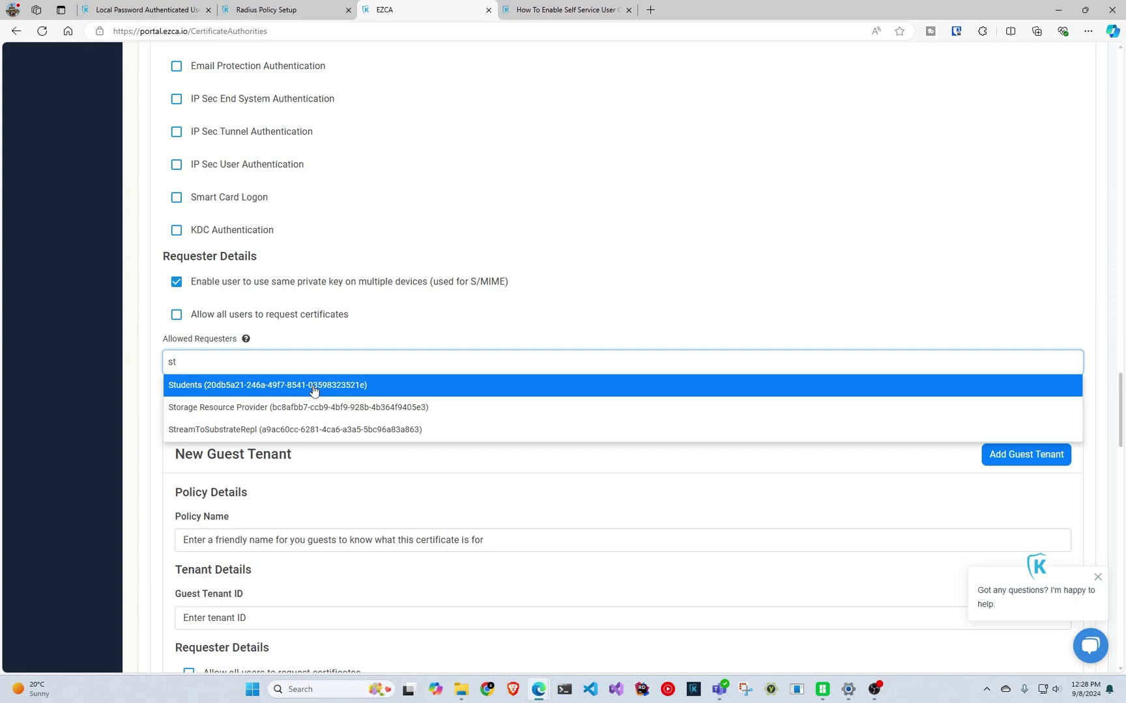
left_click(314, 386)
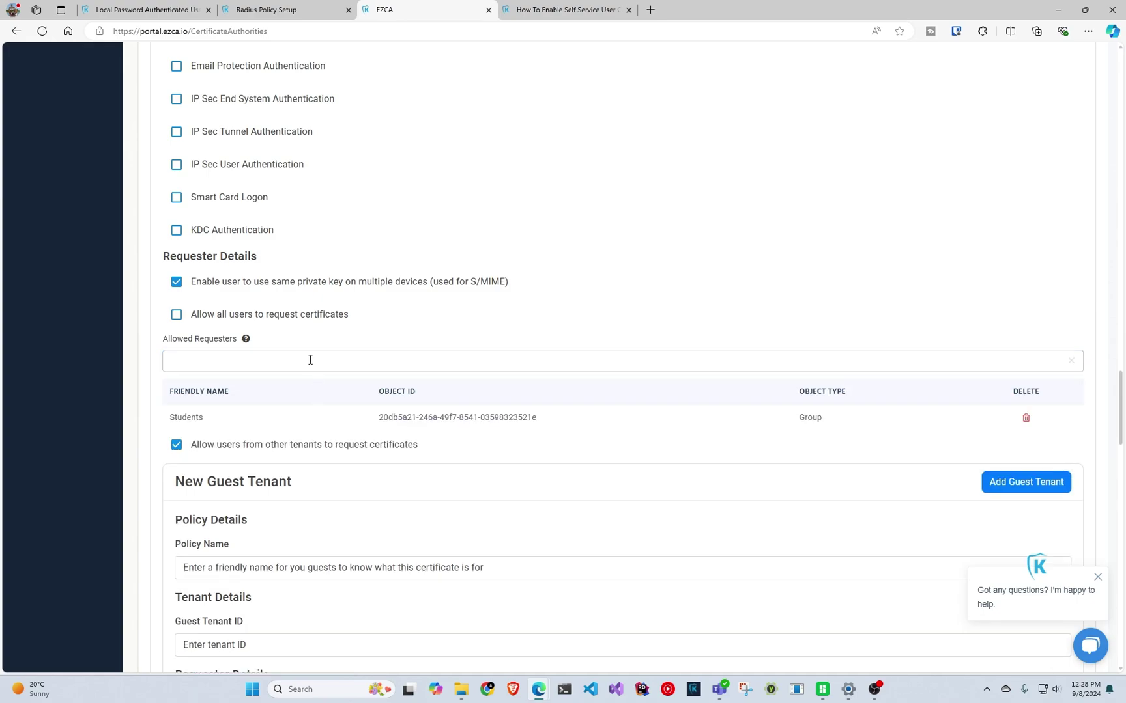
left_click(240, 321)
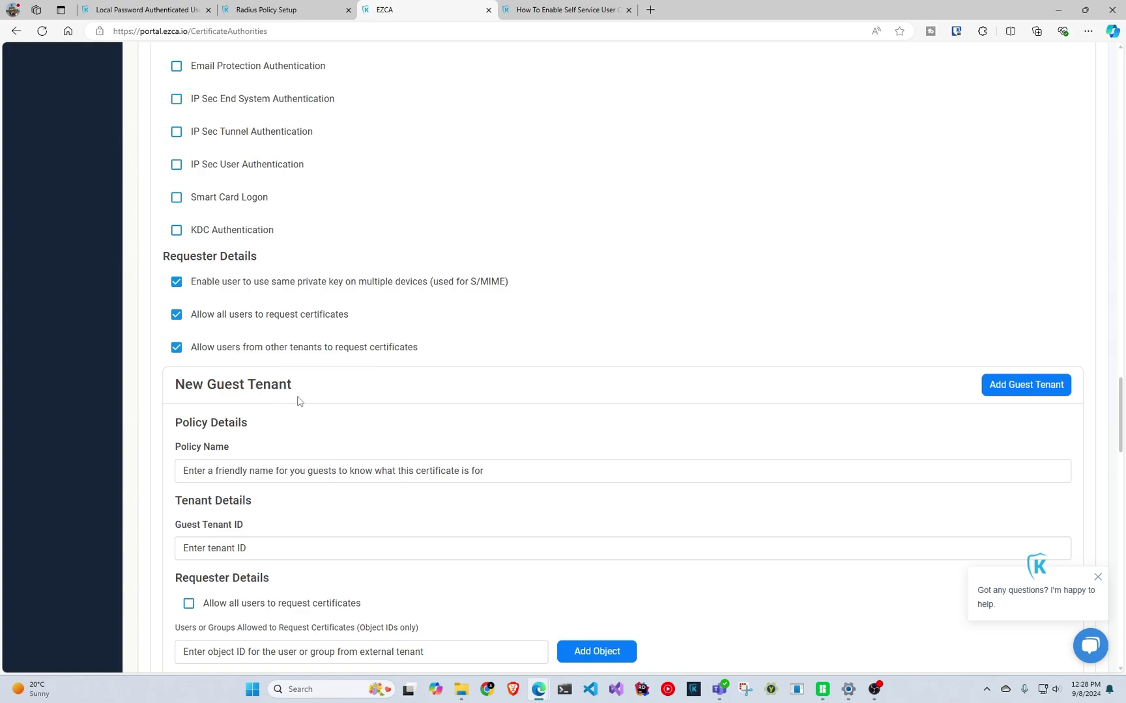
scroll(299, 401, "up", 1)
left_click_drag(1120, 403, 1118, 62)
left_click(1067, 193)
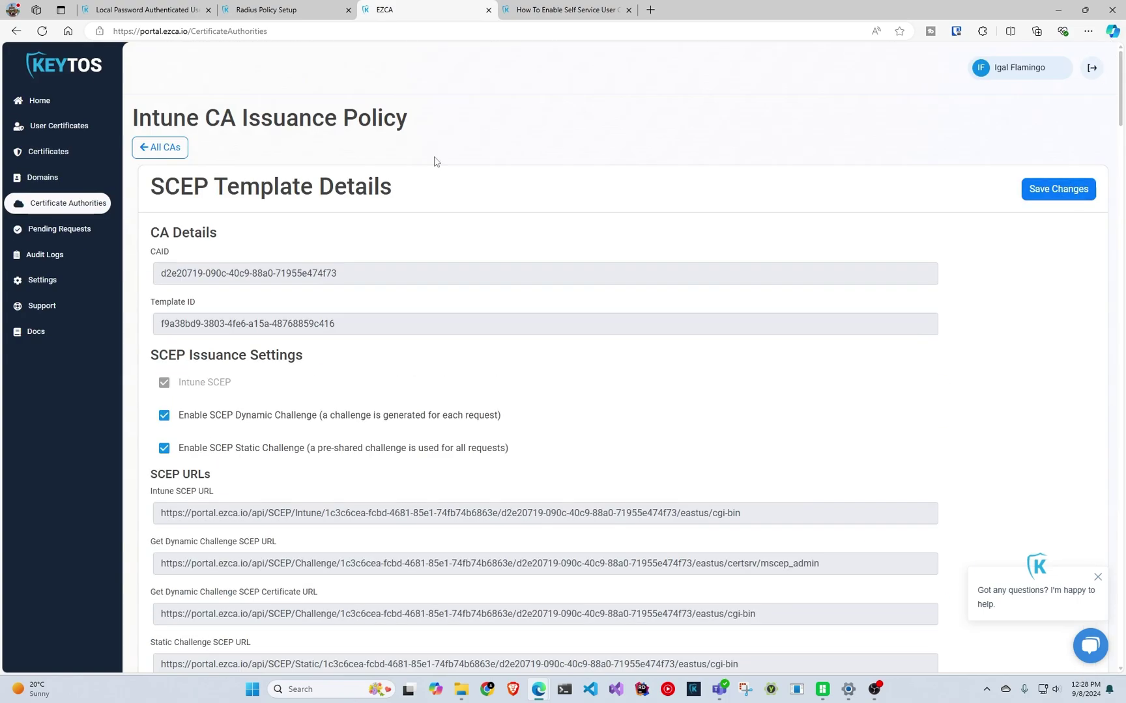
left_click(316, 13)
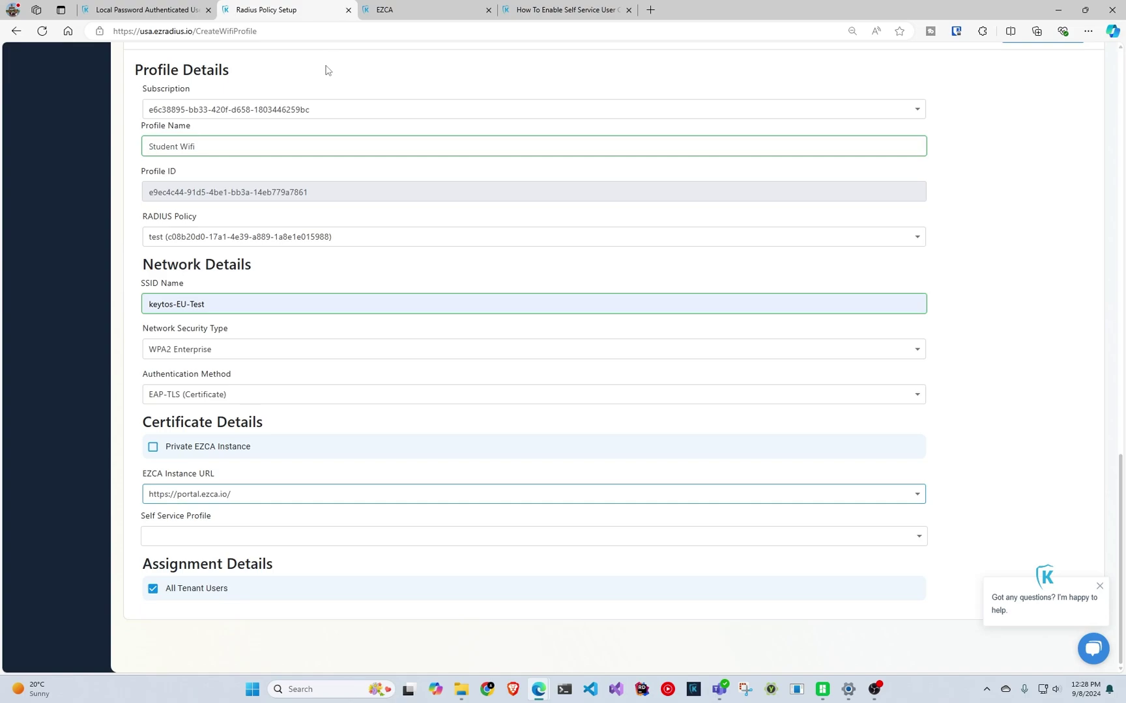
left_click(311, 496)
left_click(291, 529)
left_click(293, 501)
left_click(290, 502)
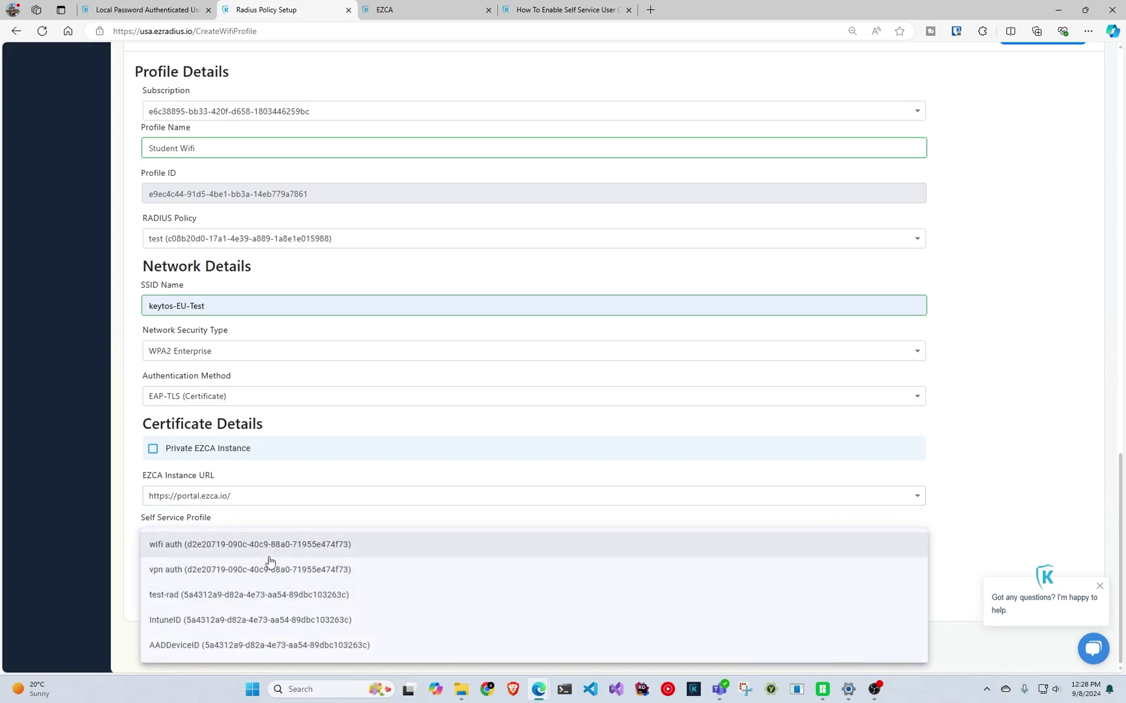
left_click(269, 557)
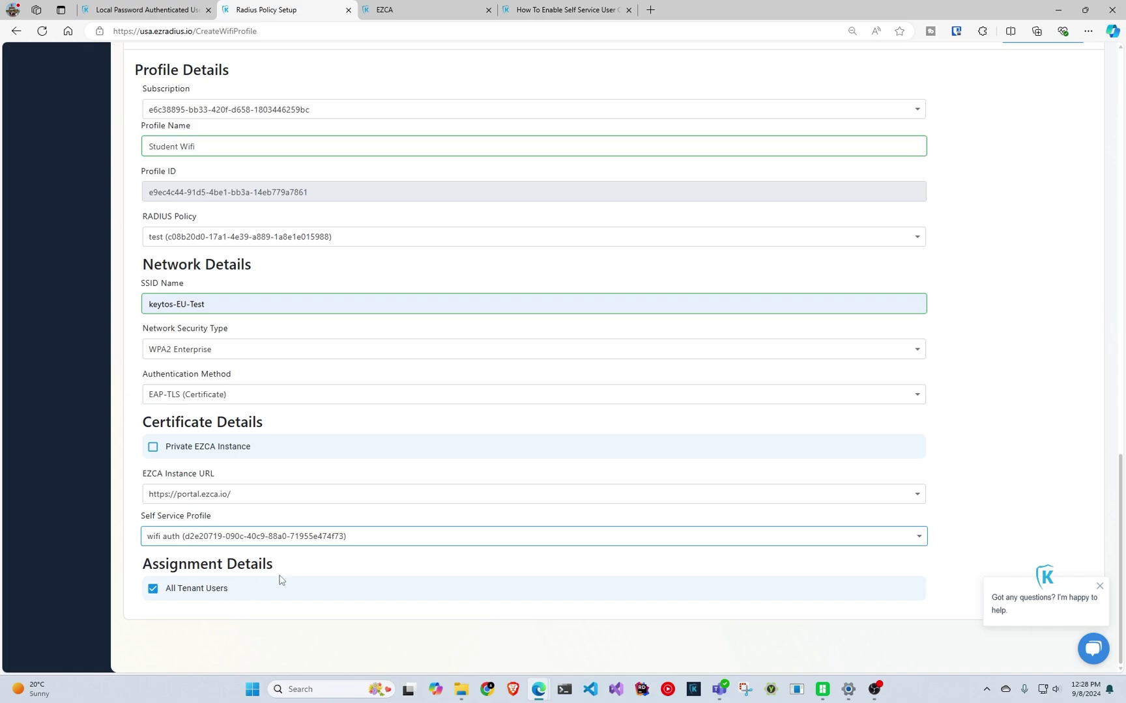
scroll(281, 580, "up", 1)
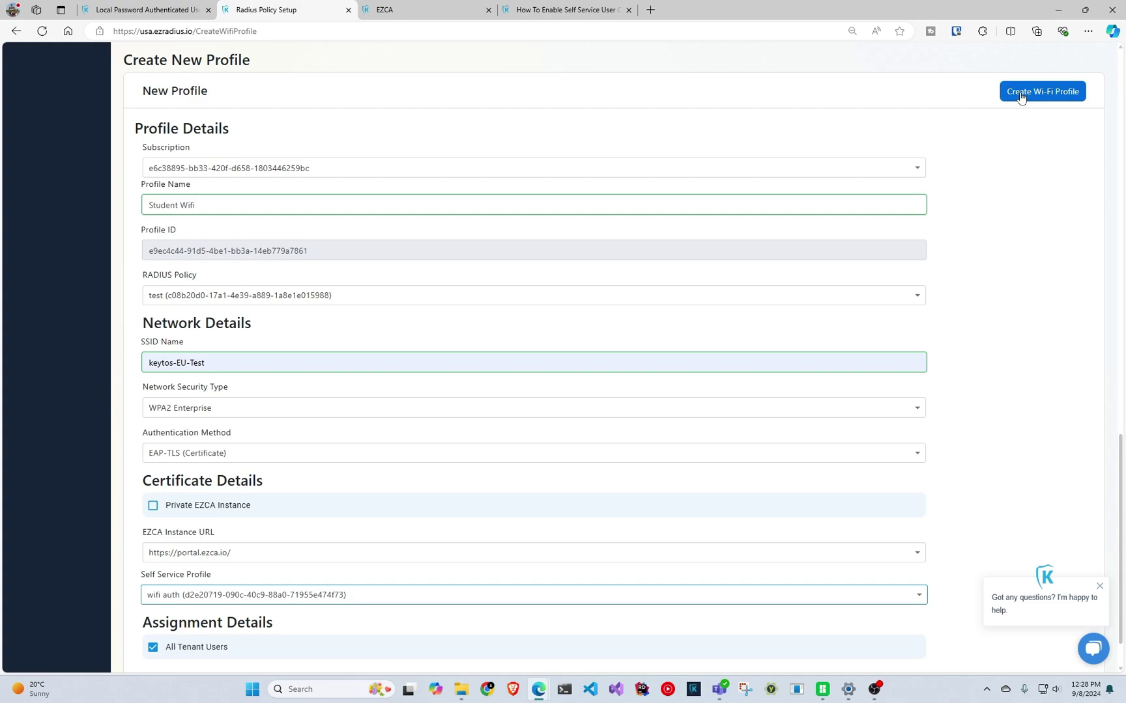
scroll(954, 201, "up", 6)
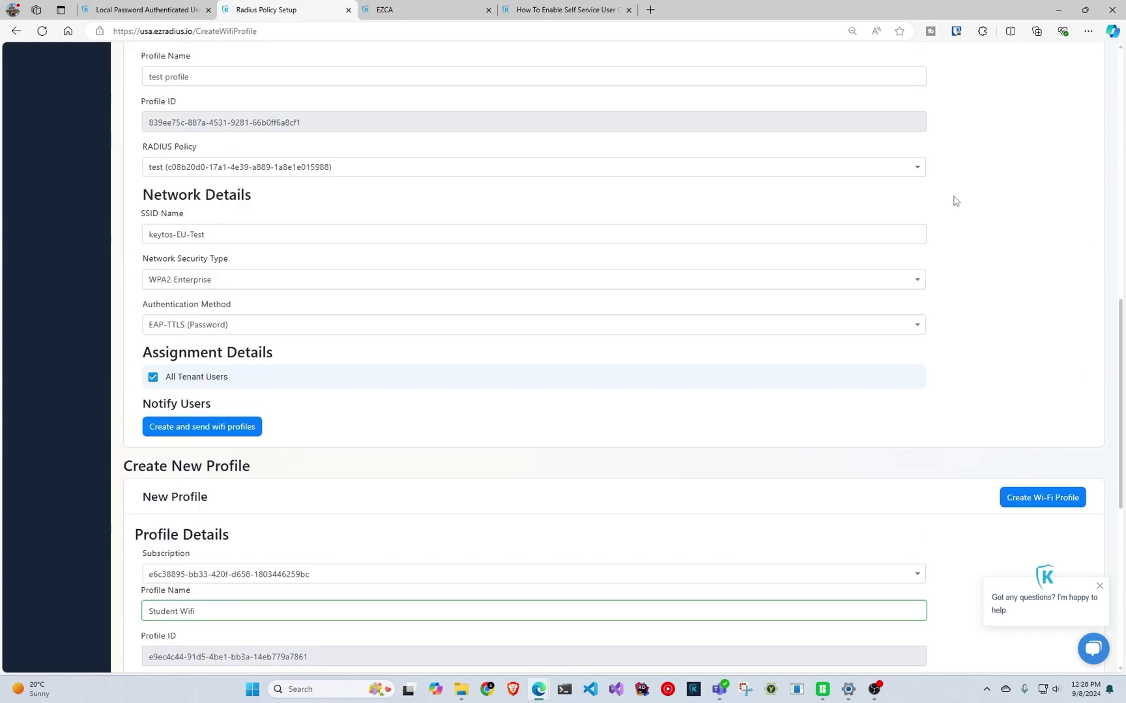
scroll(952, 202, "up", 11)
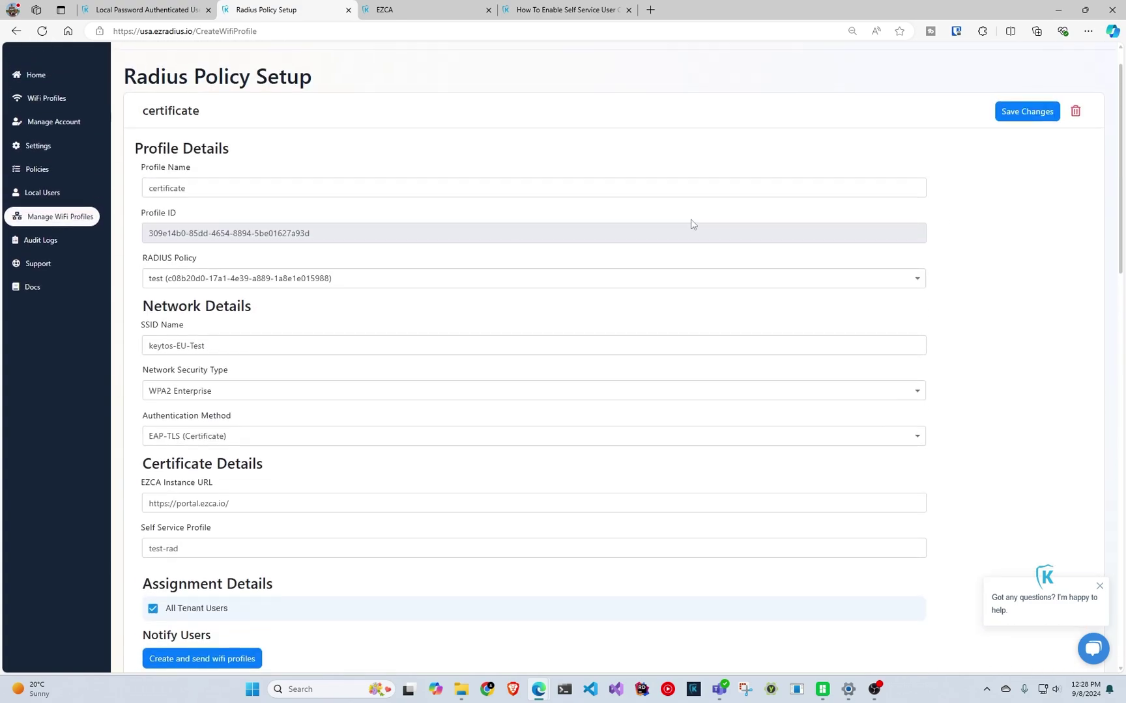
scroll(264, 463, "down", 2)
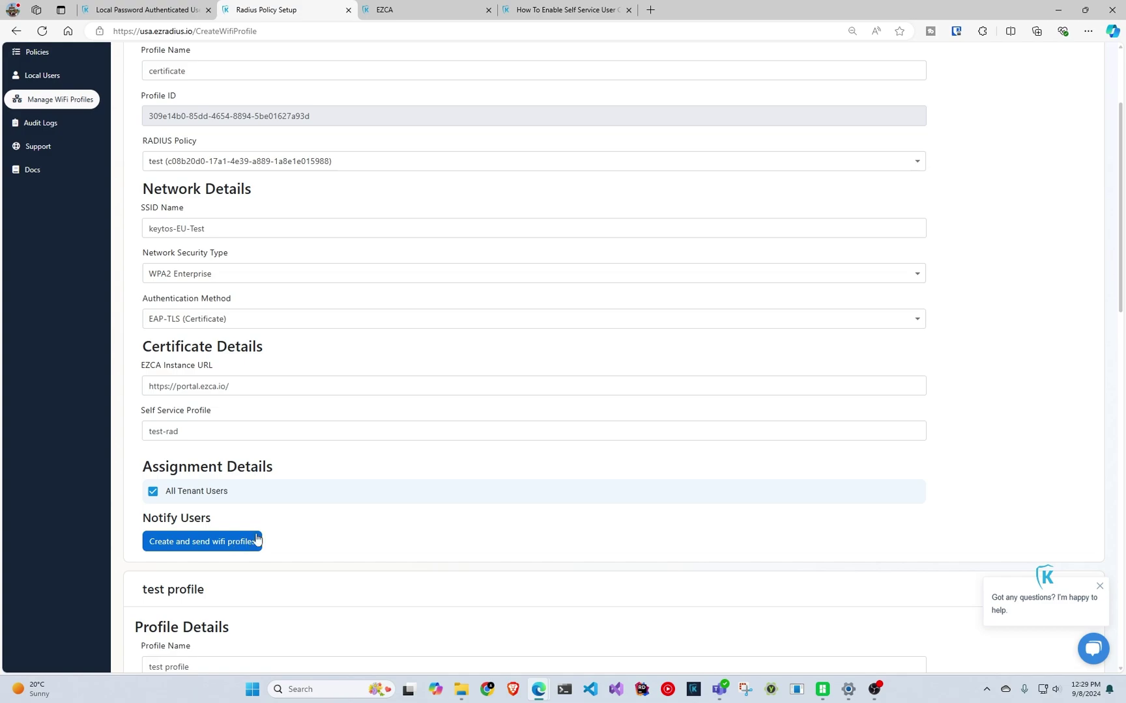
scroll(264, 544, "up", 1)
scroll(261, 542, "down", 1)
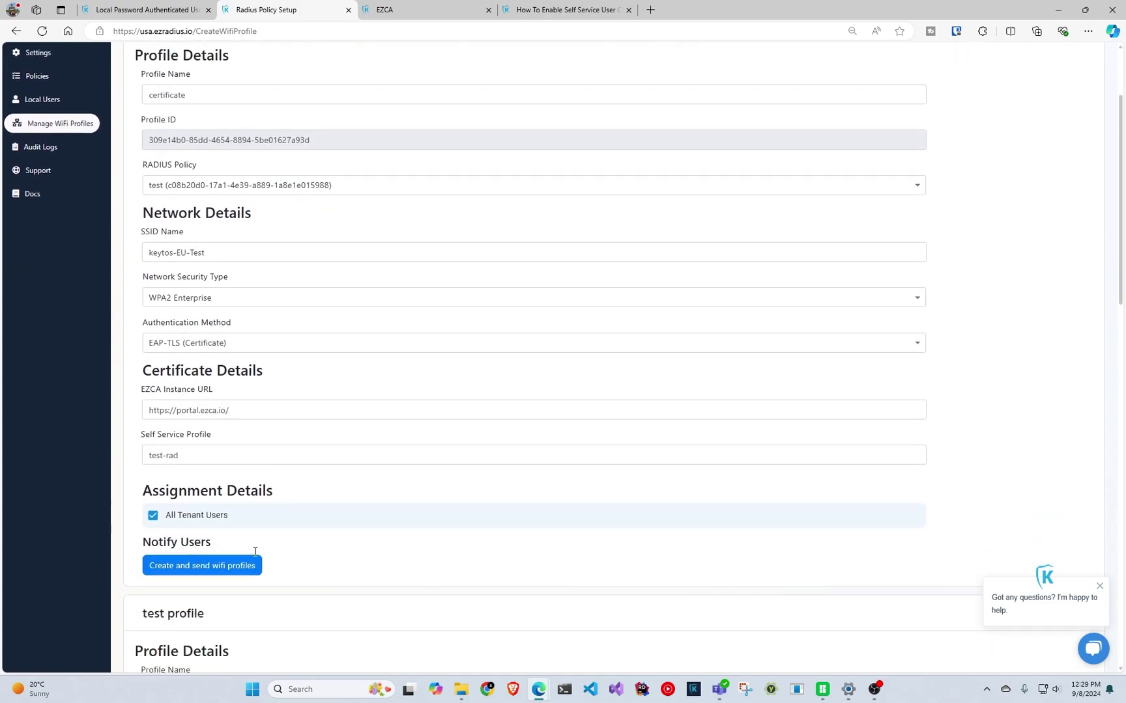
- Preview the certificate profile's users to notify, then open its Download Network Profile page
left_click(234, 535)
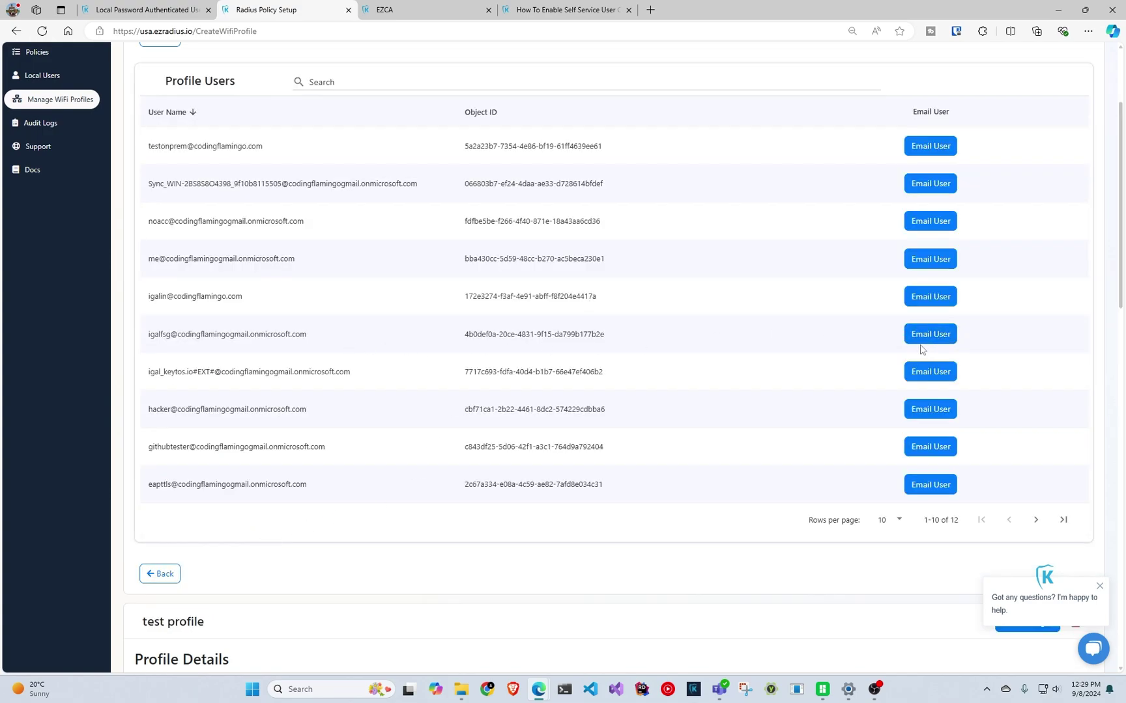
scroll(896, 355, "up", 2)
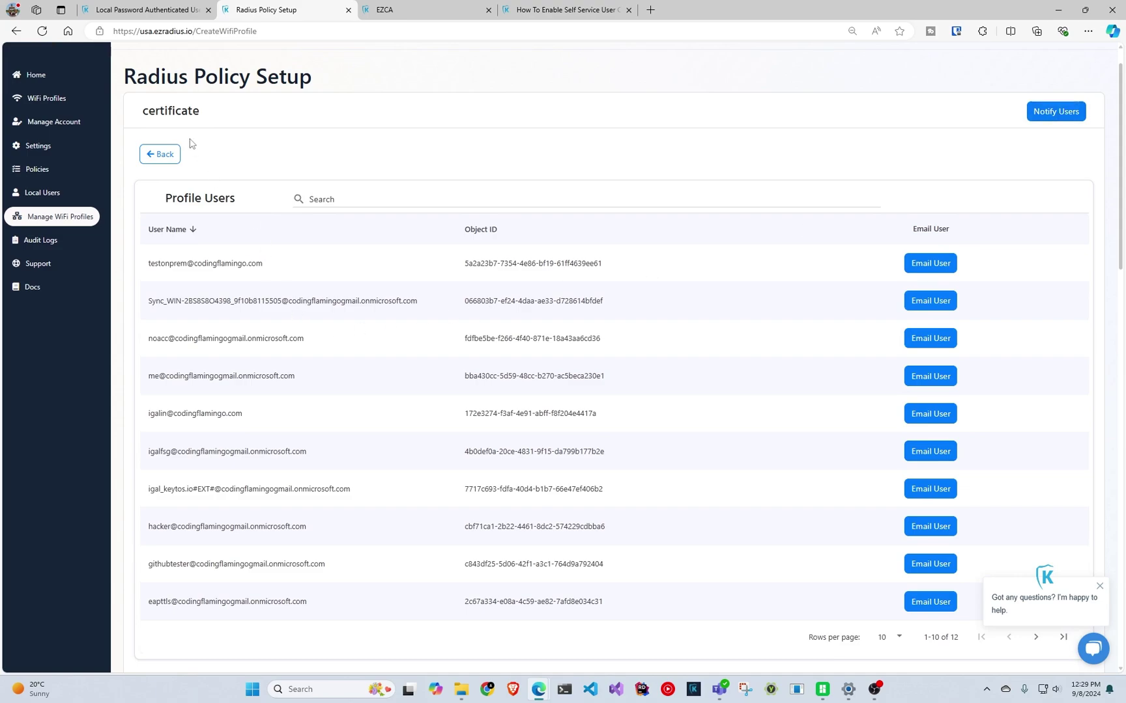
left_click(168, 154)
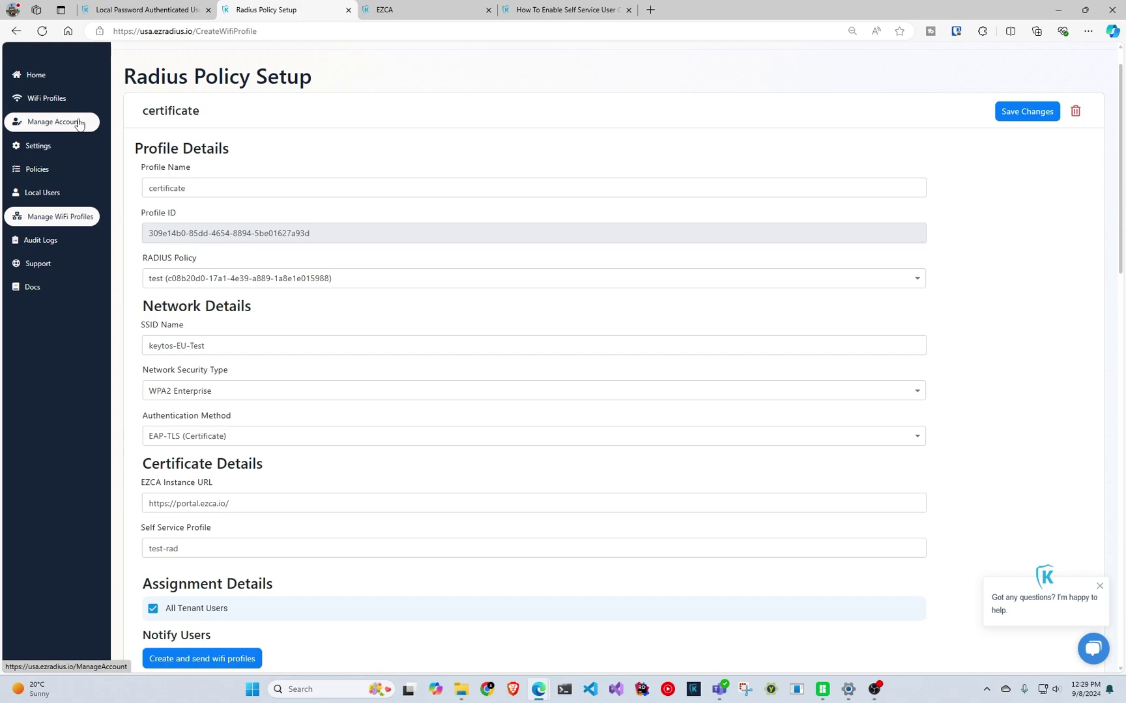
left_click(62, 101)
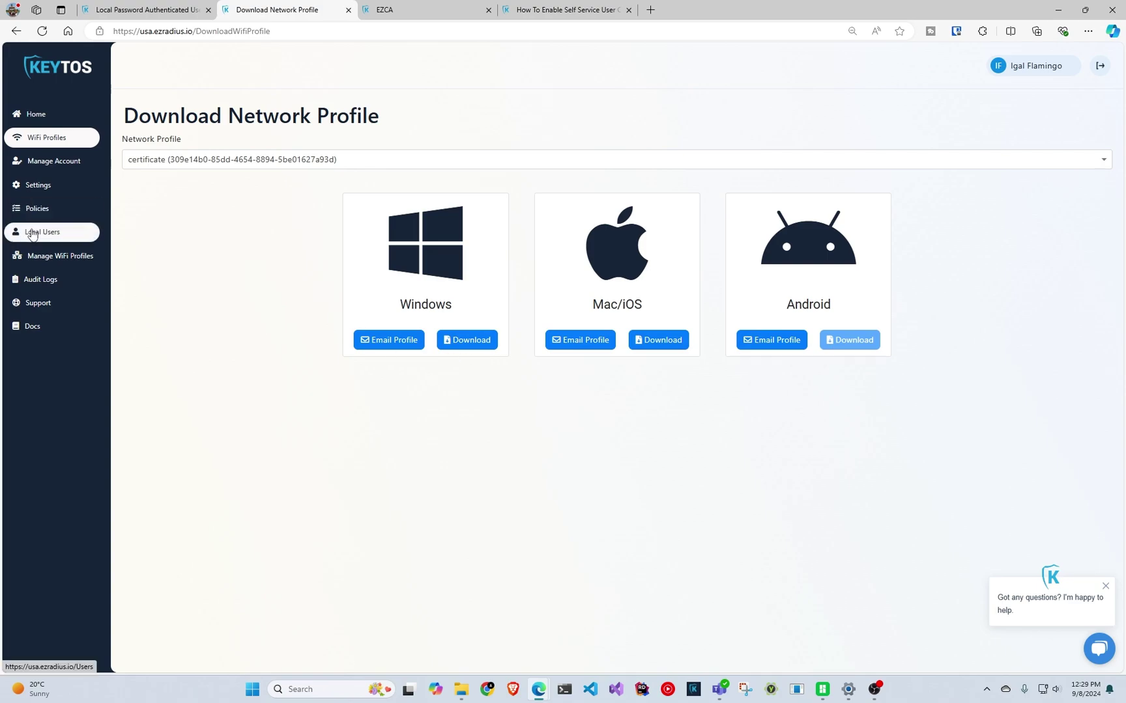
- From Manage WiFi Profiles, list the certificate profile's users and email one the install profile
left_click(42, 256)
scroll(235, 585, "down", 2)
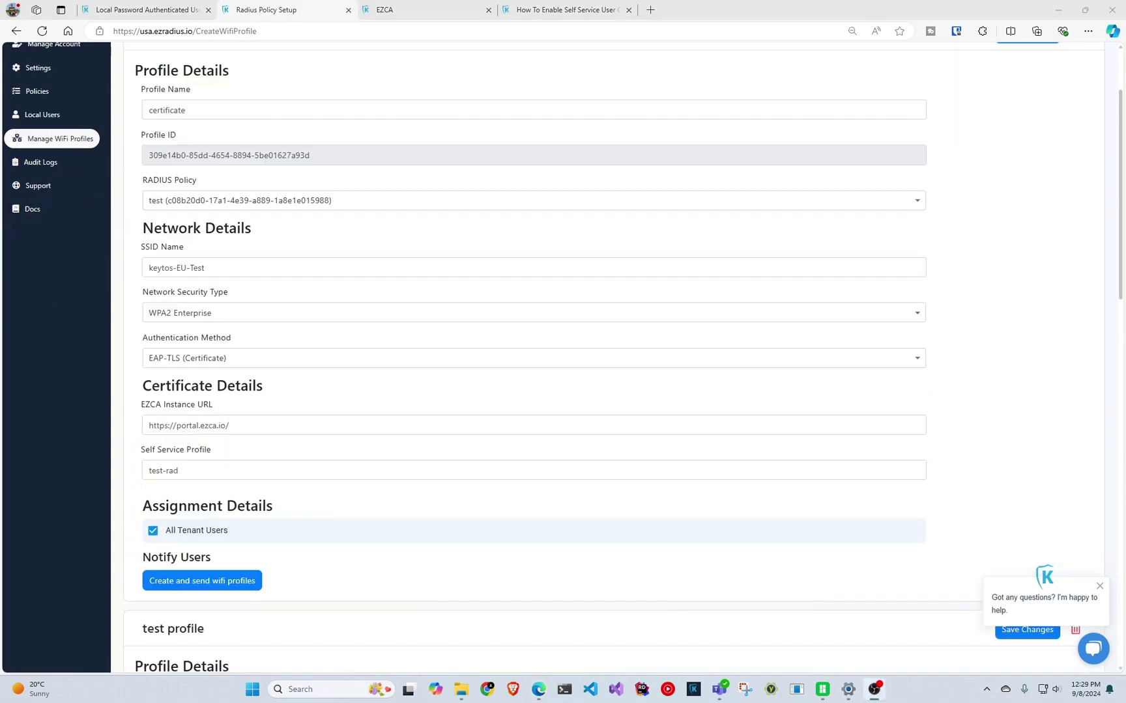
scroll(236, 584, "down", 7)
left_click(236, 584)
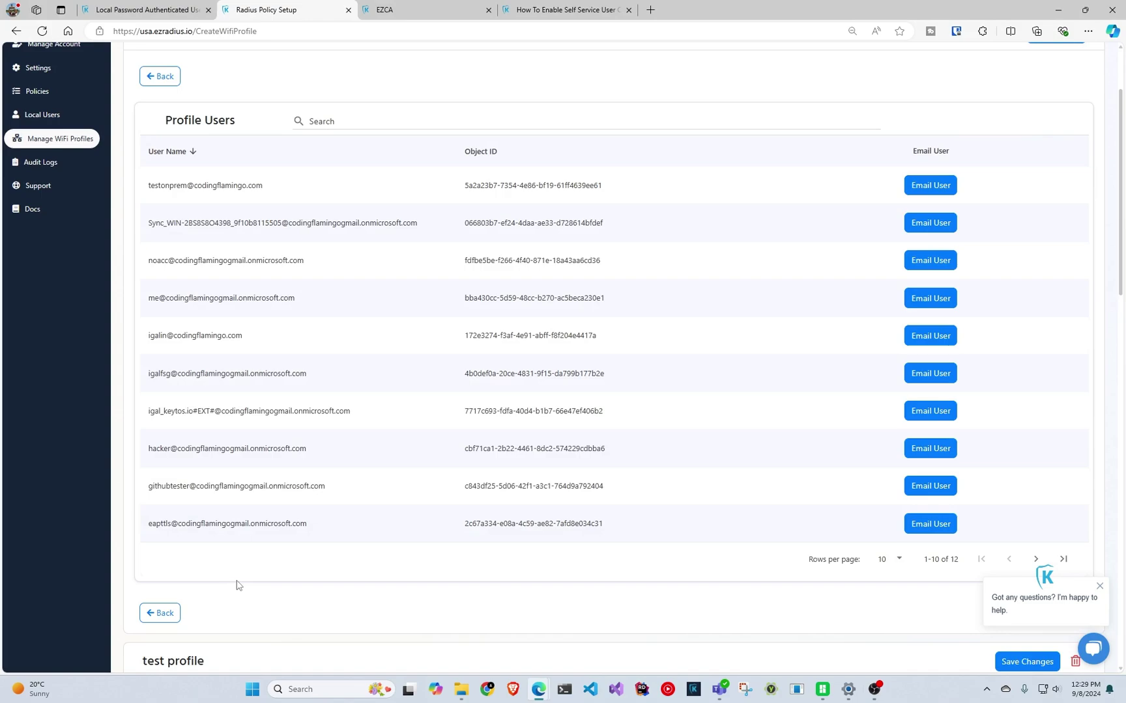
left_click(924, 377)
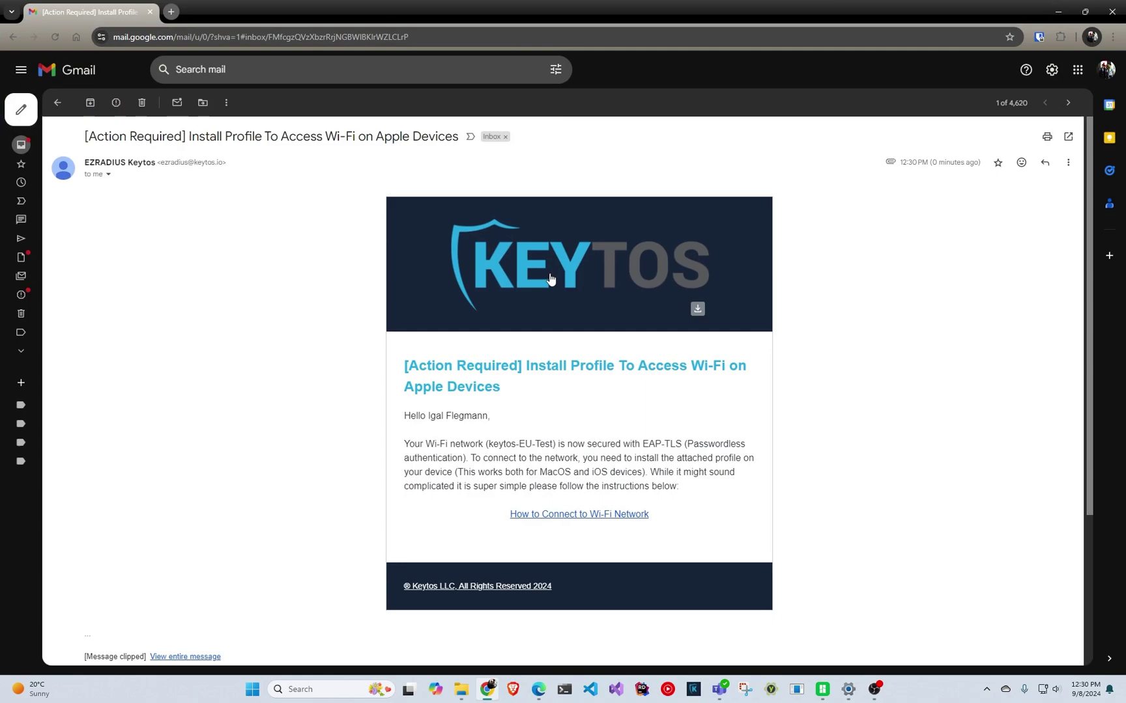
- Bring the '[Action Required] Install Profile' email's profile.mobileconfig (11 KB) attachment into view in Gmail
scroll(550, 279, "down", 3)
scroll(548, 282, "up", 3)
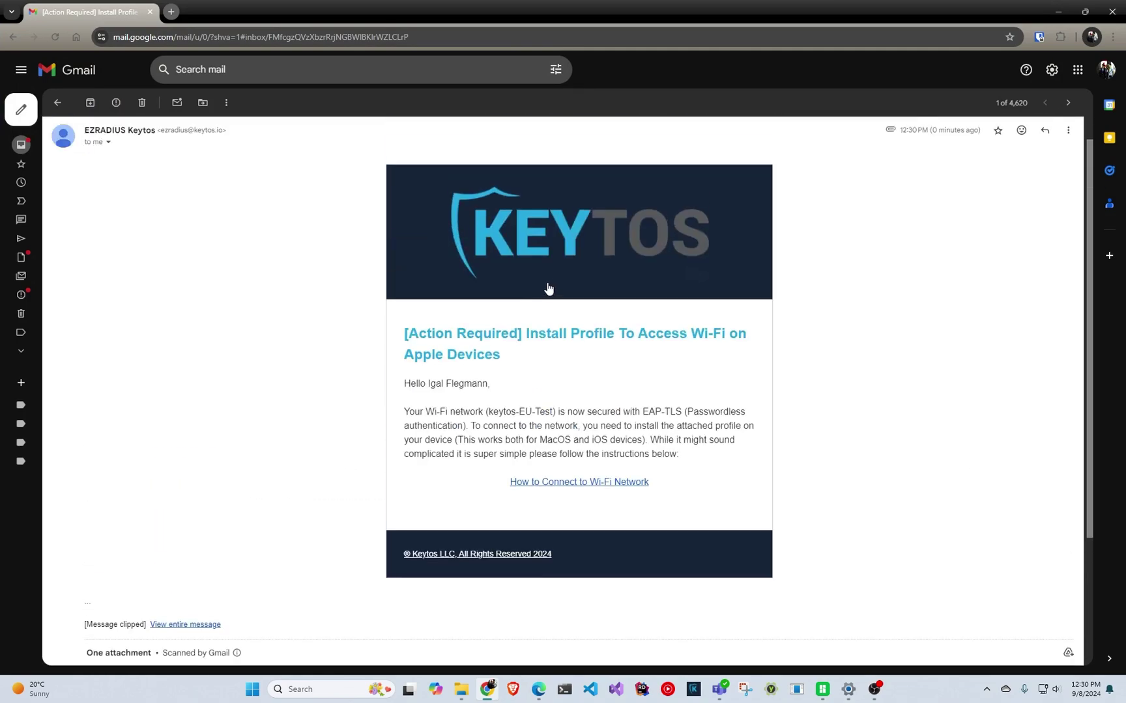
scroll(548, 291, "down", 3)
scroll(401, 435, "up", 3)
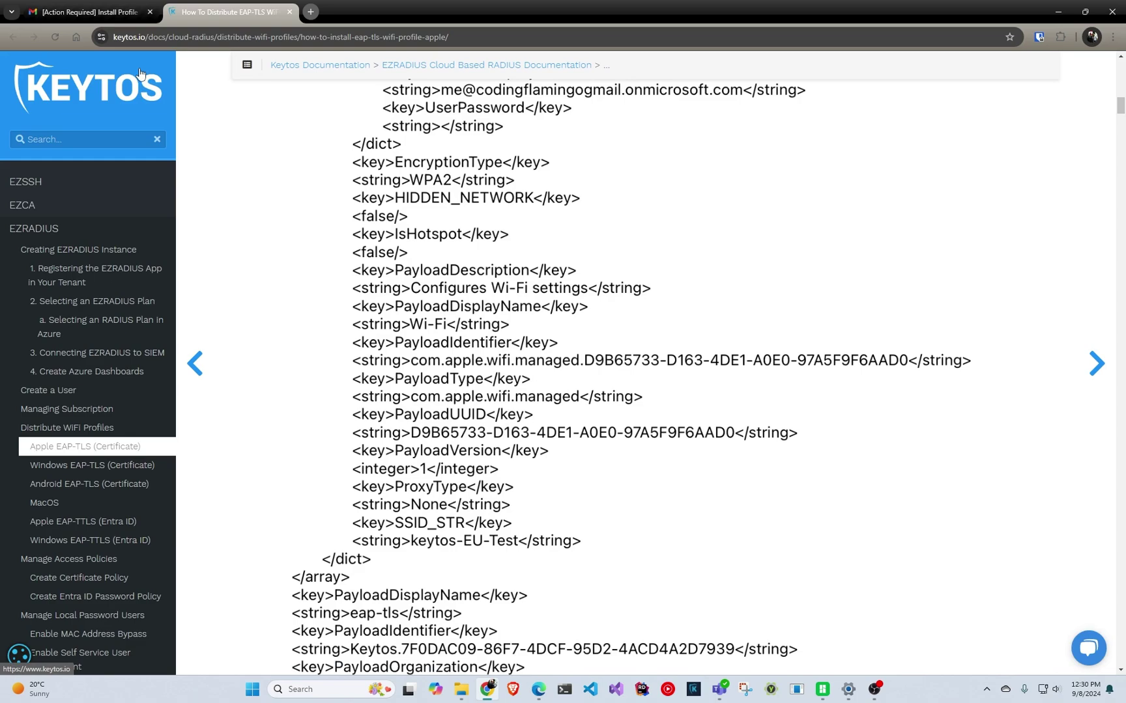
left_click(107, 10)
mouse_move(159, 588)
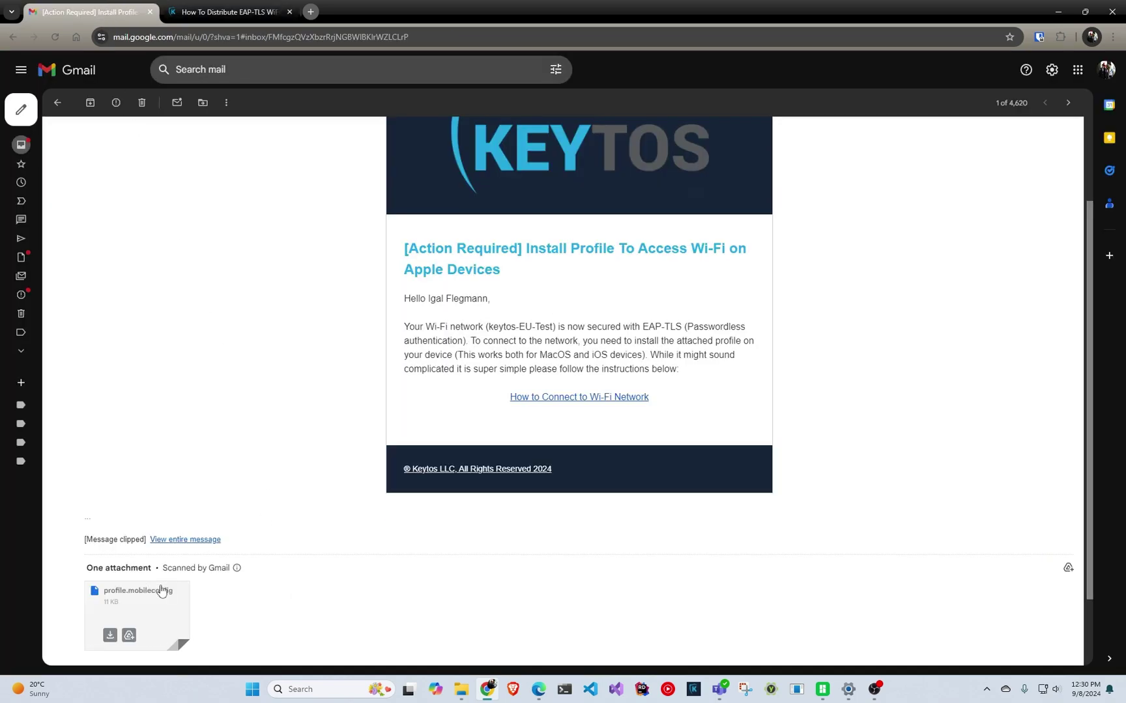